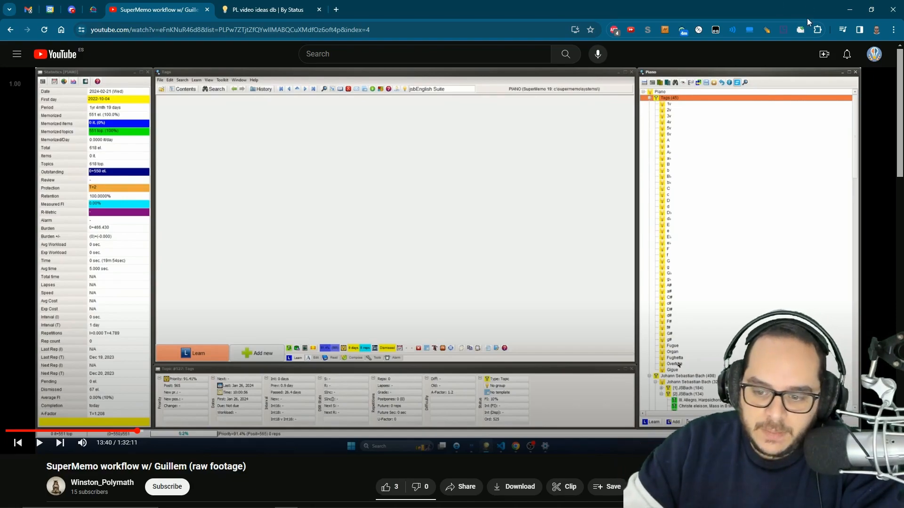
Step: Switch from the browser to SuperMemo and review the existing concepts in the concept registry
{"action": "left_click", "coordinate": [850, 10]}
{"action": "left_click", "coordinate": [264, 19]}
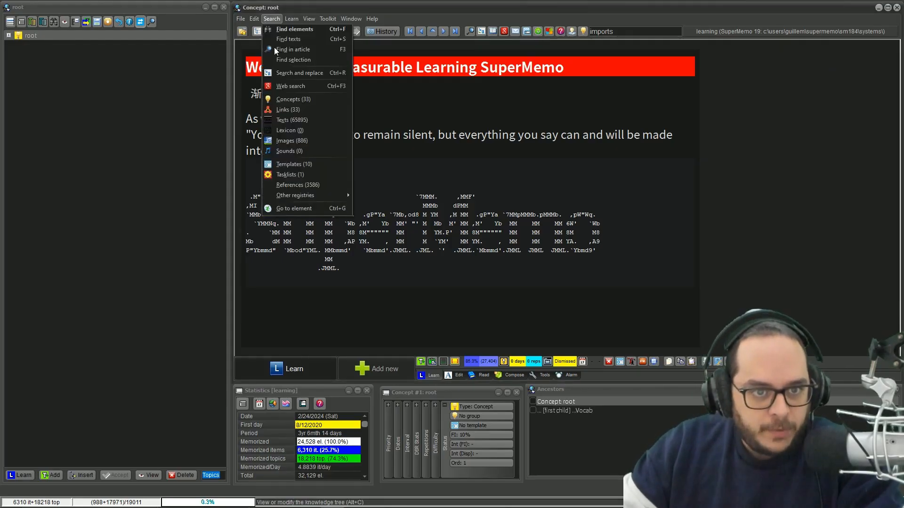
{"action": "left_click", "coordinate": [290, 100]}
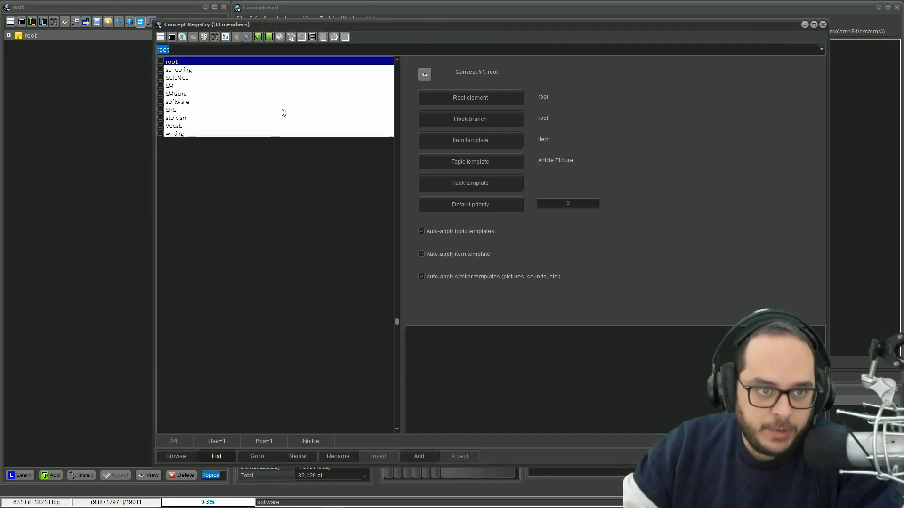
{"action": "scroll", "coordinate": [275, 169], "scroll_direction": "up", "scroll_amount": 8}
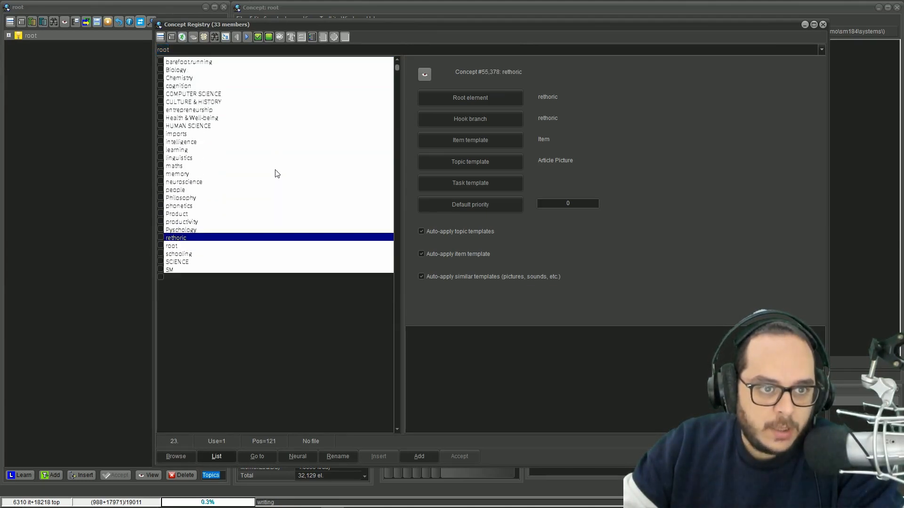
{"action": "scroll", "coordinate": [276, 170], "scroll_direction": "up", "scroll_amount": 5}
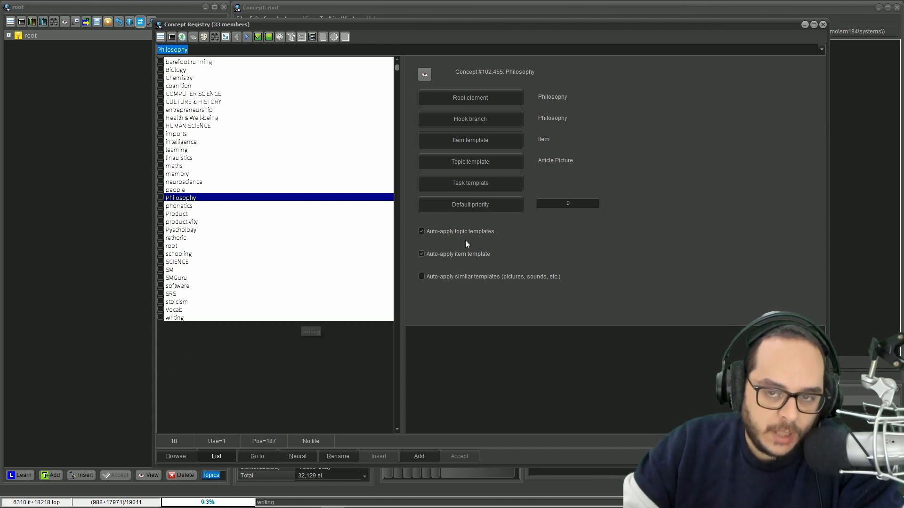
{"action": "key", "text": "Escape"}
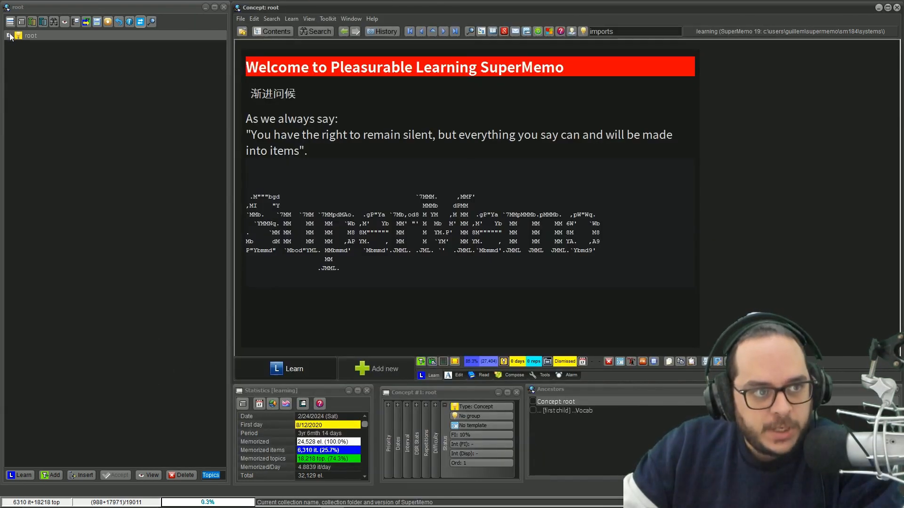
Step: Expand the root of the knowledge tree and add a folder topic named TAGS at its end
{"action": "left_click", "coordinate": [8, 36]}
{"action": "left_click", "coordinate": [8, 36]}
{"action": "left_click", "coordinate": [9, 37]}
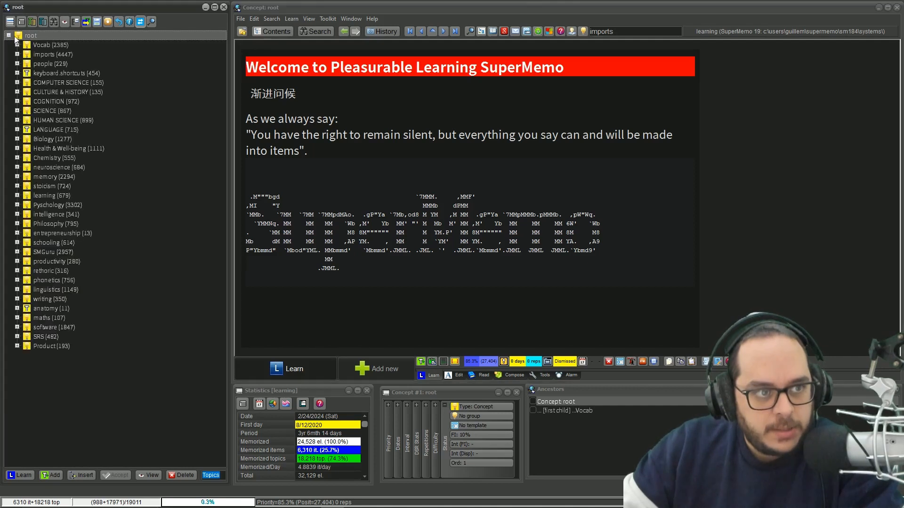
{"action": "right_click", "coordinate": [92, 89]}
{"action": "left_click", "coordinate": [129, 95]}
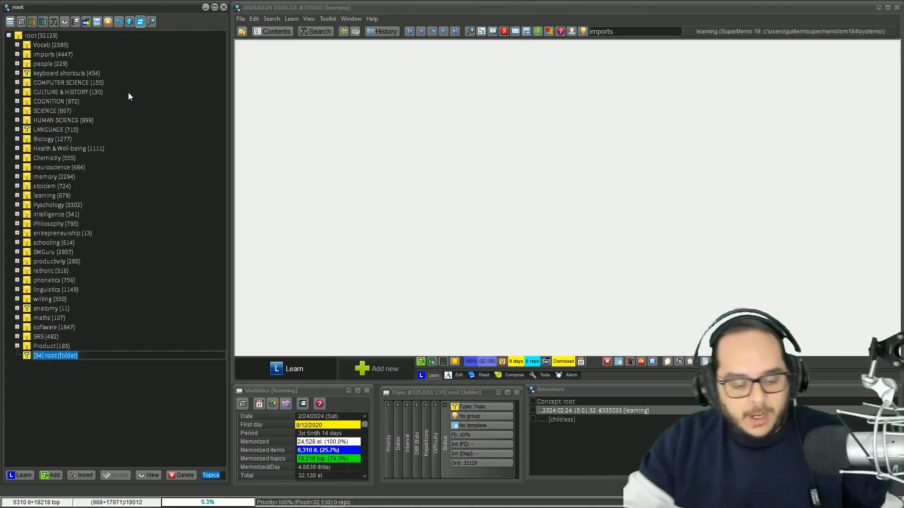
{"action": "type", "text": "TAGS"}
{"action": "key", "text": "Return"}
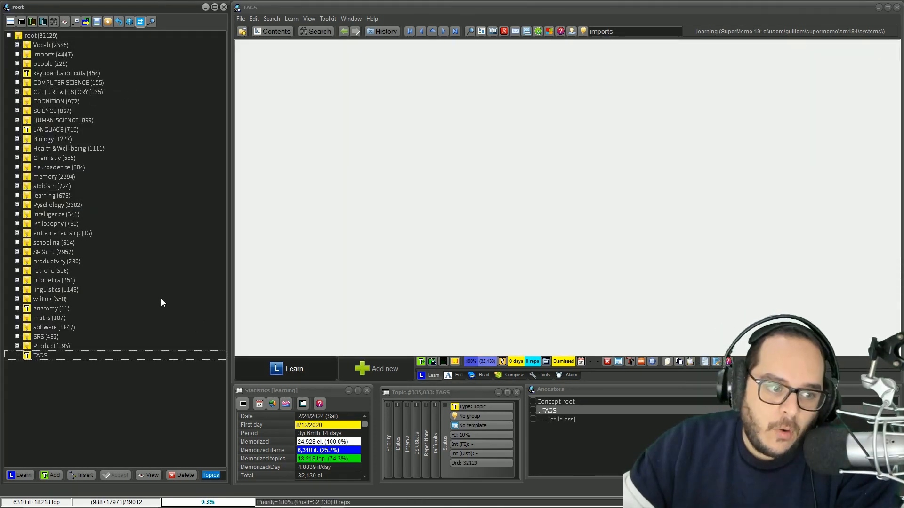
{"action": "left_click", "coordinate": [37, 357]}
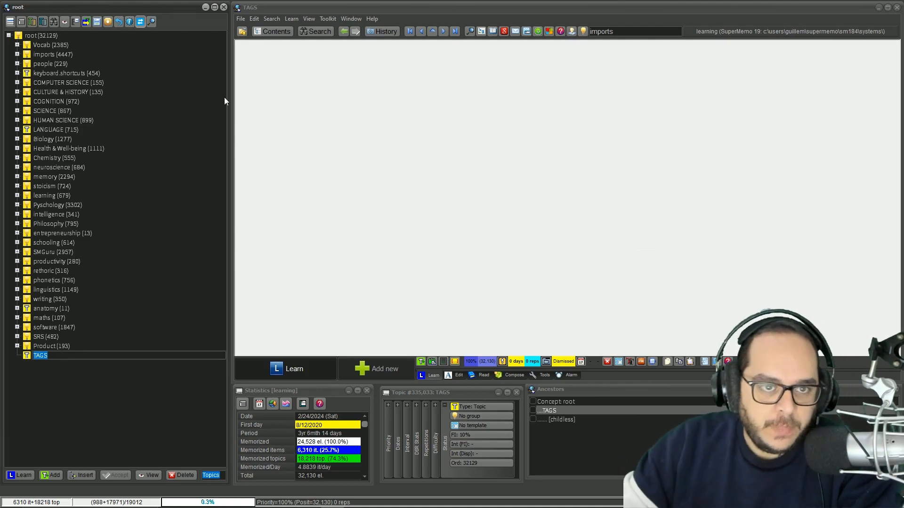
Step: Add a new concept group named #IQ in the concept registry
{"action": "left_click", "coordinate": [266, 18]}
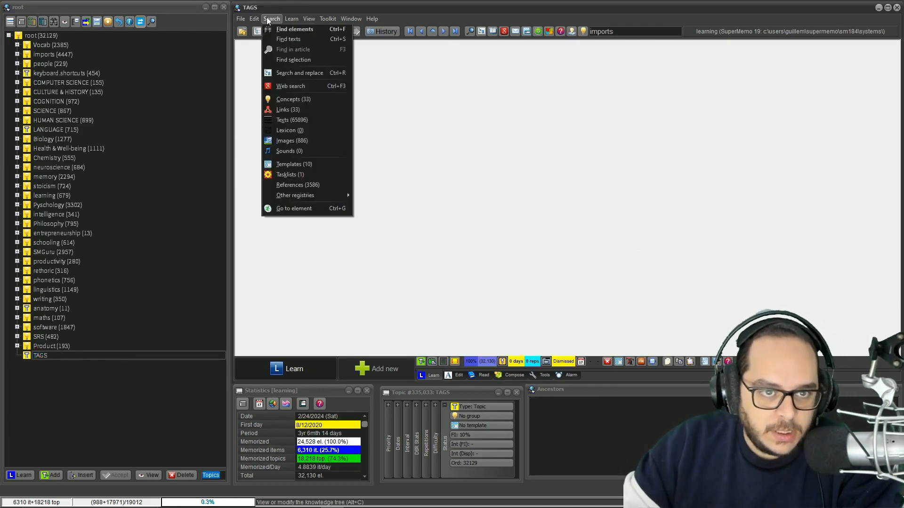
{"action": "left_click", "coordinate": [320, 100]}
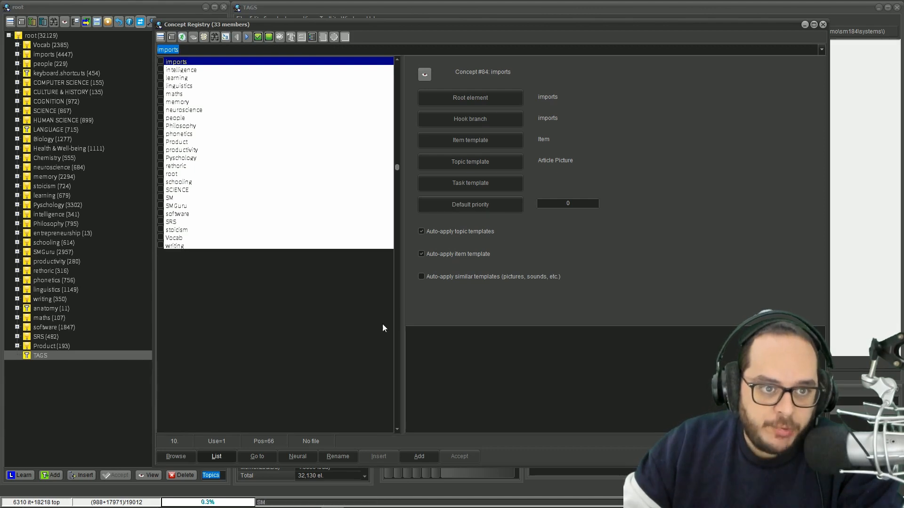
{"action": "left_click", "coordinate": [415, 457]}
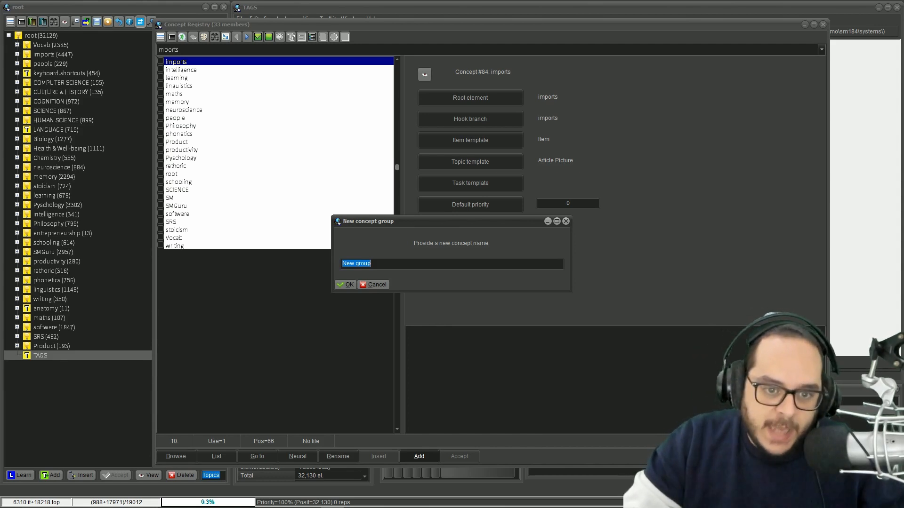
{"action": "type", "text": "#"}
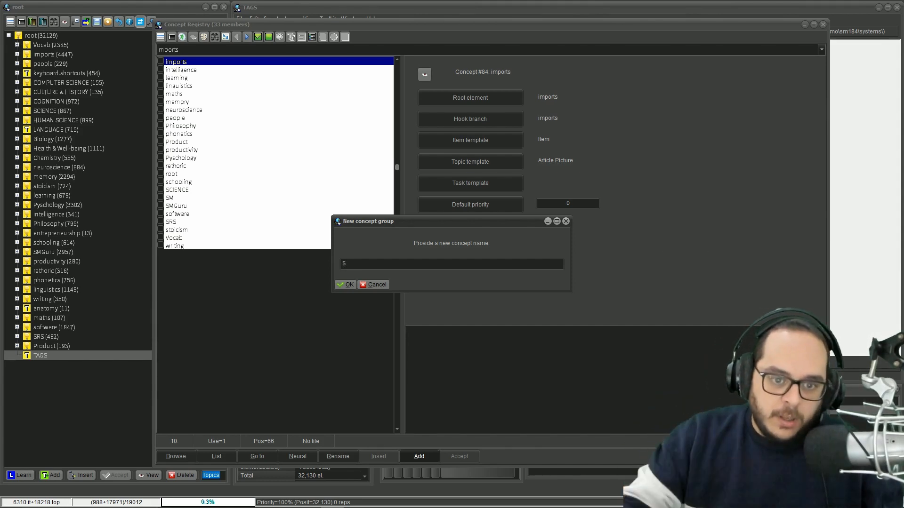
{"action": "key", "text": "BackSpace"}
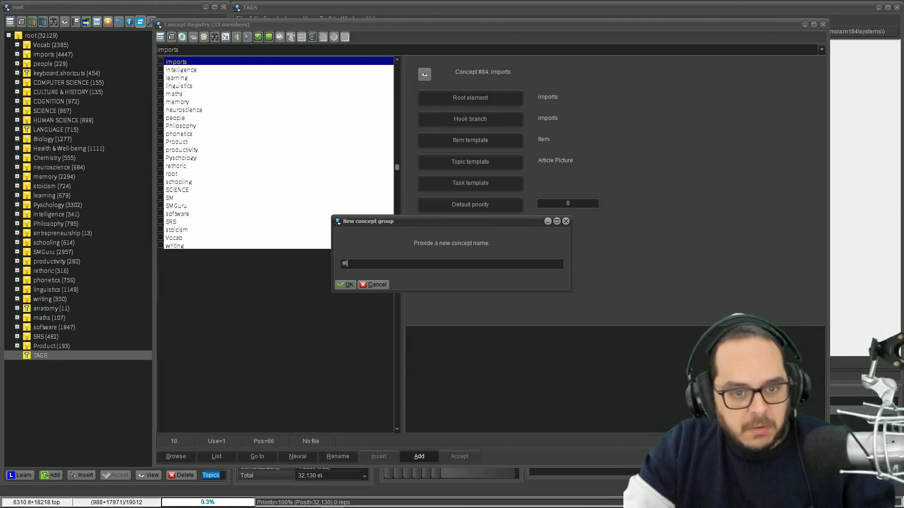
{"action": "type", "text": "IQ"}
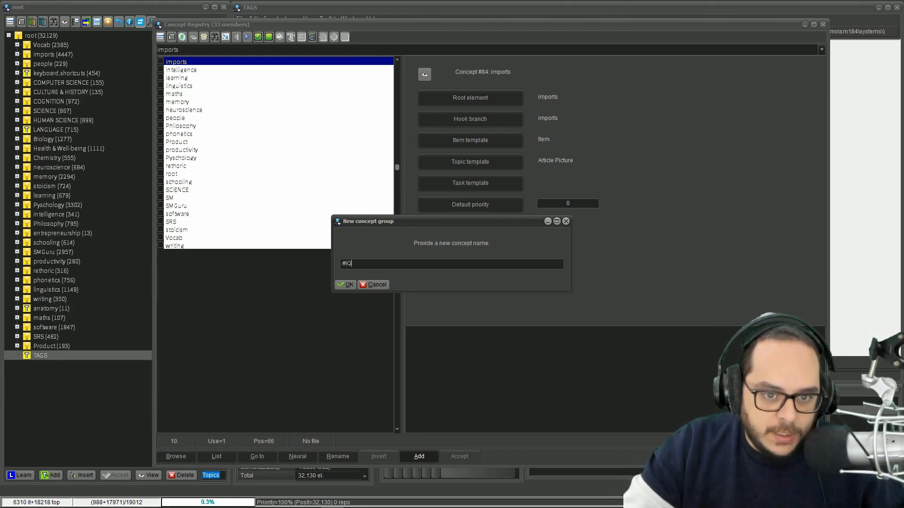
{"action": "key", "text": "Return"}
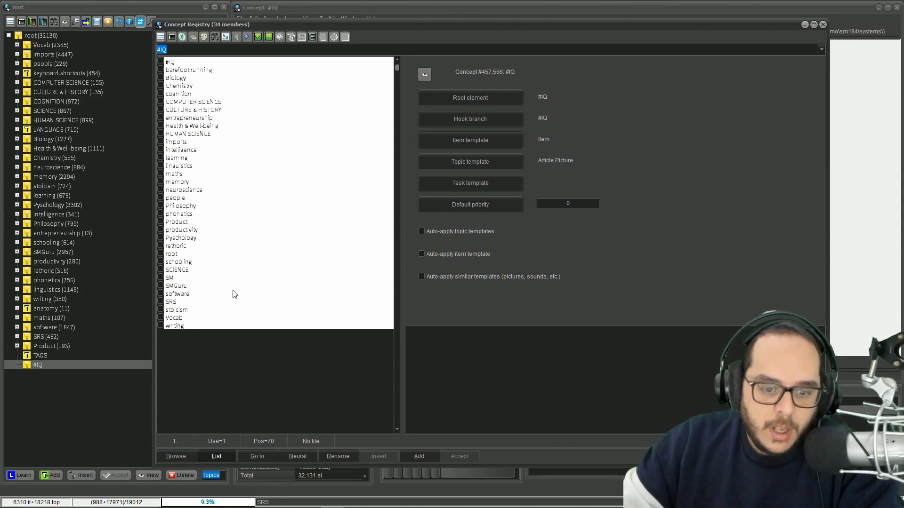
Step: Consult the ASCII character chart in the browser and rename the #IQ concept to ~IQ in the registry
{"action": "key", "text": "alt+Tab"}
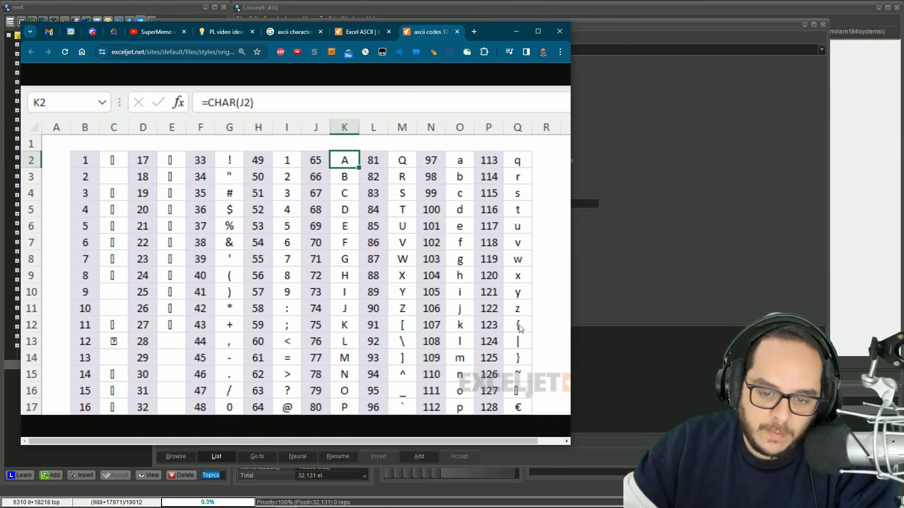
{"action": "scroll", "coordinate": [283, 226], "scroll_direction": "up", "scroll_amount": 14}
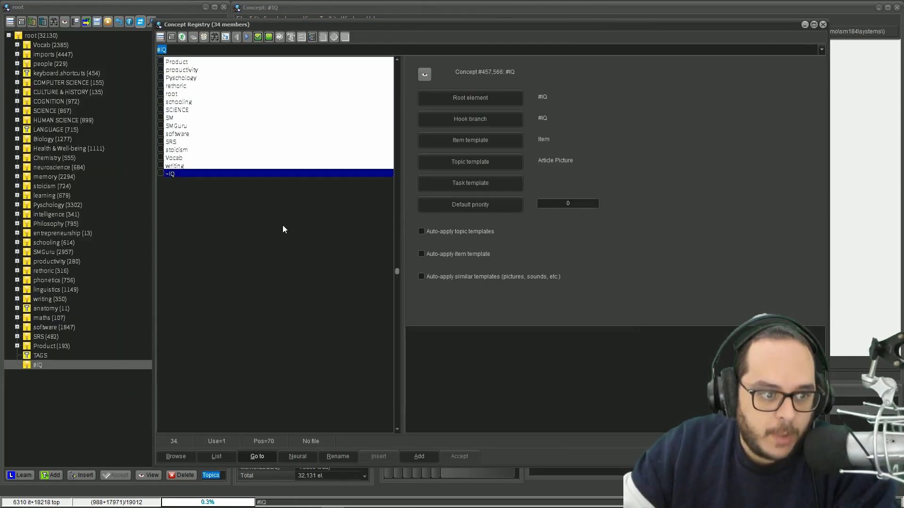
{"action": "scroll", "coordinate": [283, 225], "scroll_direction": "up", "scroll_amount": 5}
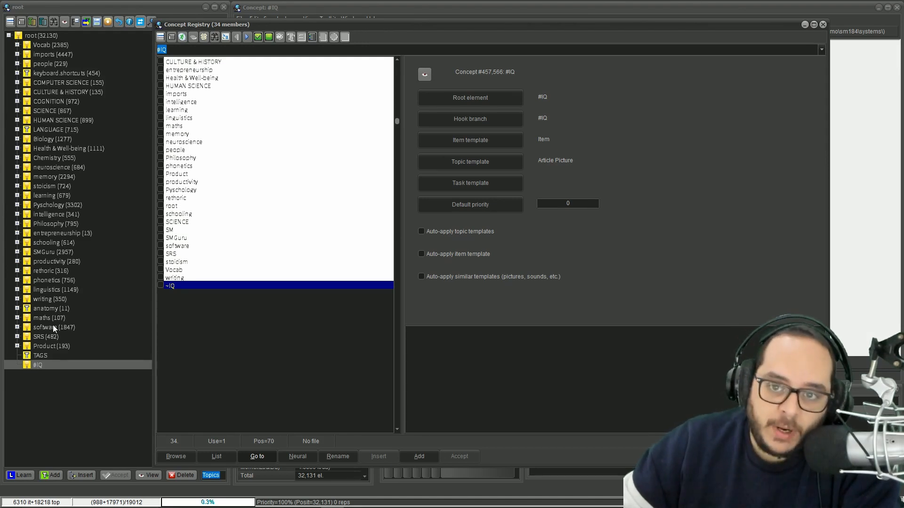
{"action": "key", "text": "Escape"}
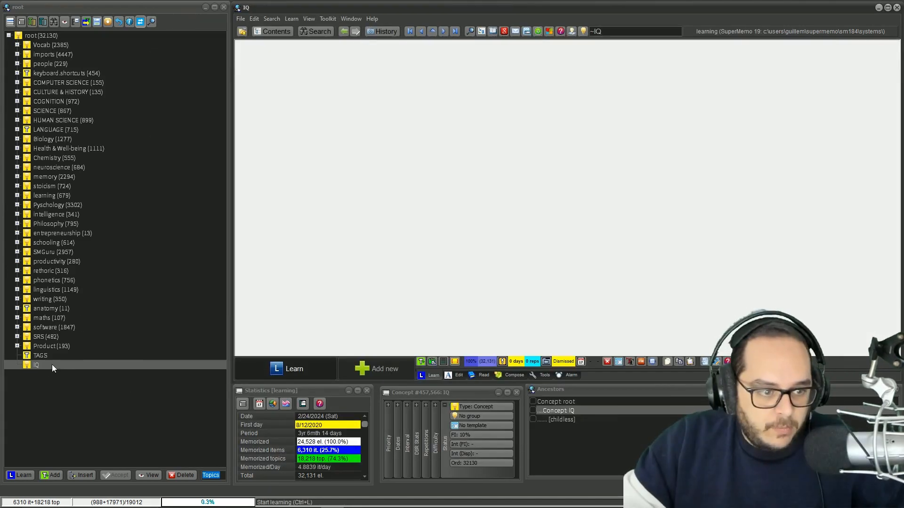
Step: Retitle the IQ concept's element in the knowledge tree as ~IQ and move it into the TAGS folder
{"action": "left_click", "coordinate": [51, 365]}
{"action": "left_click", "coordinate": [32, 366]}
{"action": "left_click", "coordinate": [37, 366]}
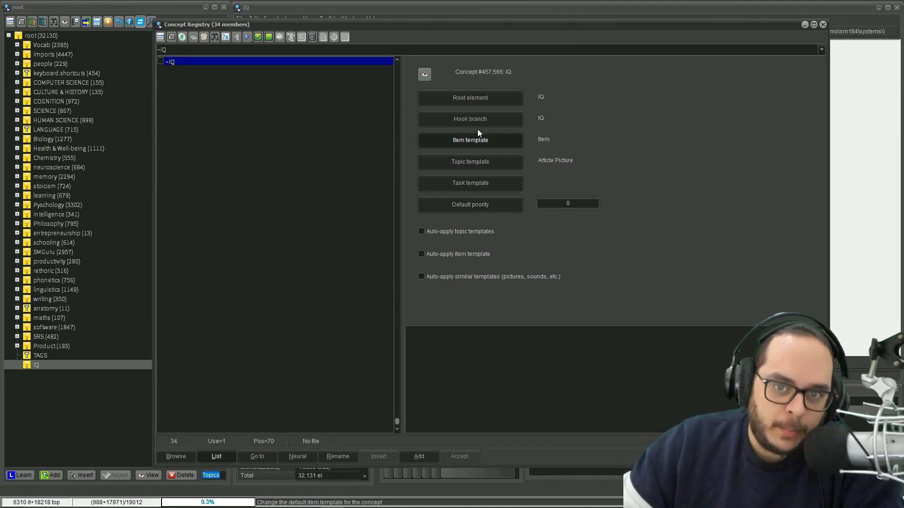
{"action": "left_click", "coordinate": [823, 24]}
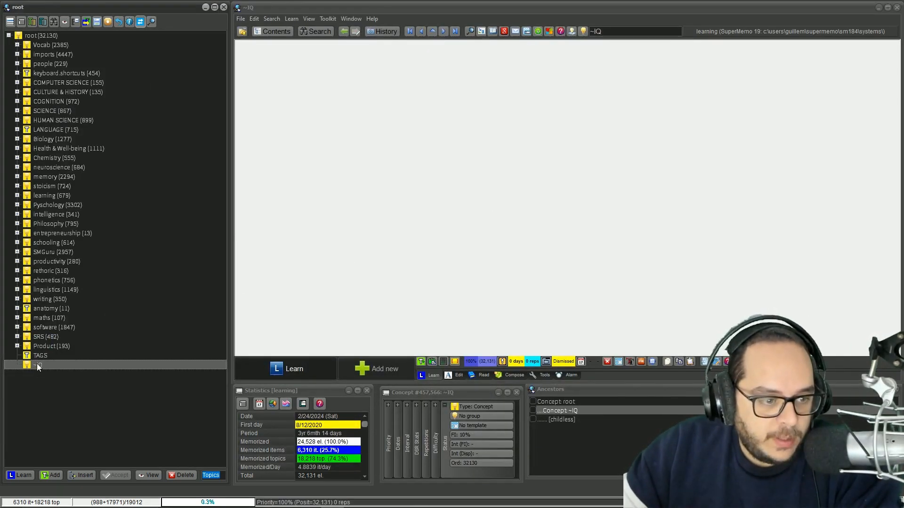
{"action": "left_click_drag", "start_coordinate": [37, 364], "coordinate": [44, 354]}
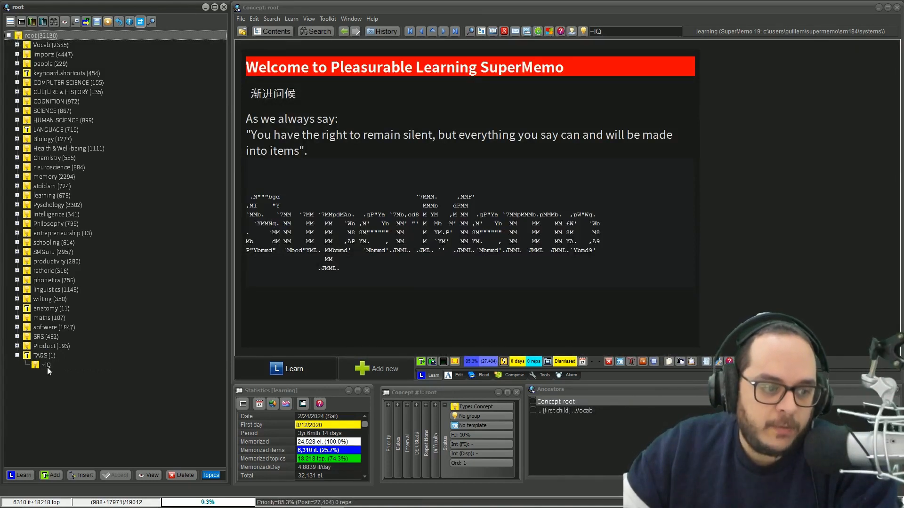
{"action": "left_click", "coordinate": [46, 365]}
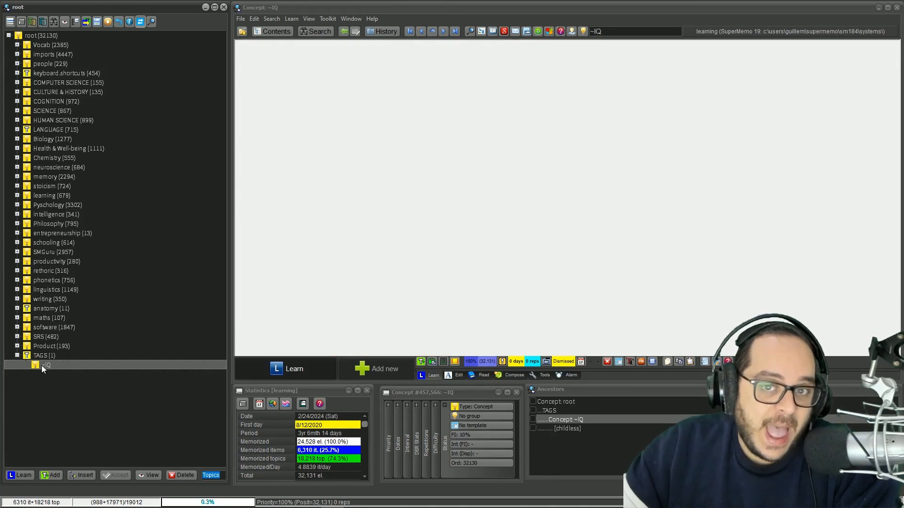
Step: Look up the "Precocity paradox" article in the SMGuru branch as a tagging example, and collapse the branch again
{"action": "left_click", "coordinate": [17, 252]}
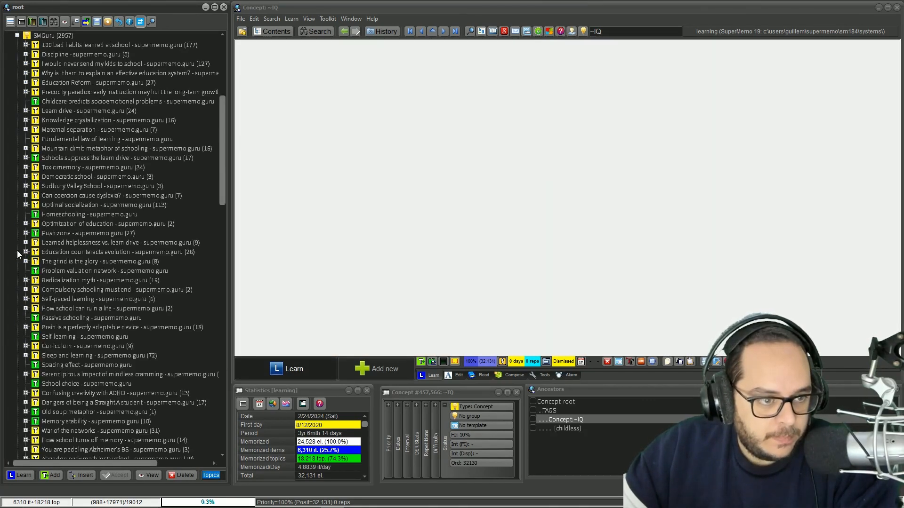
{"action": "scroll", "coordinate": [87, 118], "scroll_direction": "up", "scroll_amount": 1}
{"action": "double_click", "coordinate": [84, 117]}
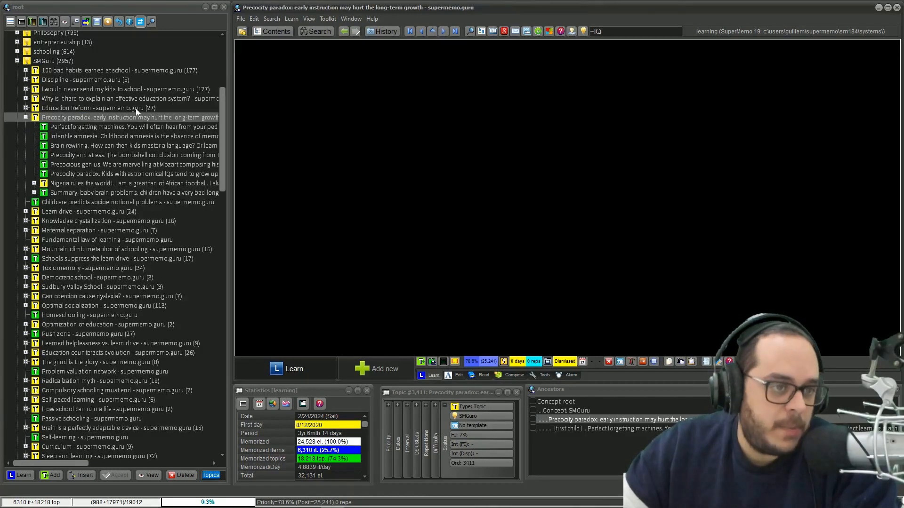
{"action": "left_click", "coordinate": [25, 118]}
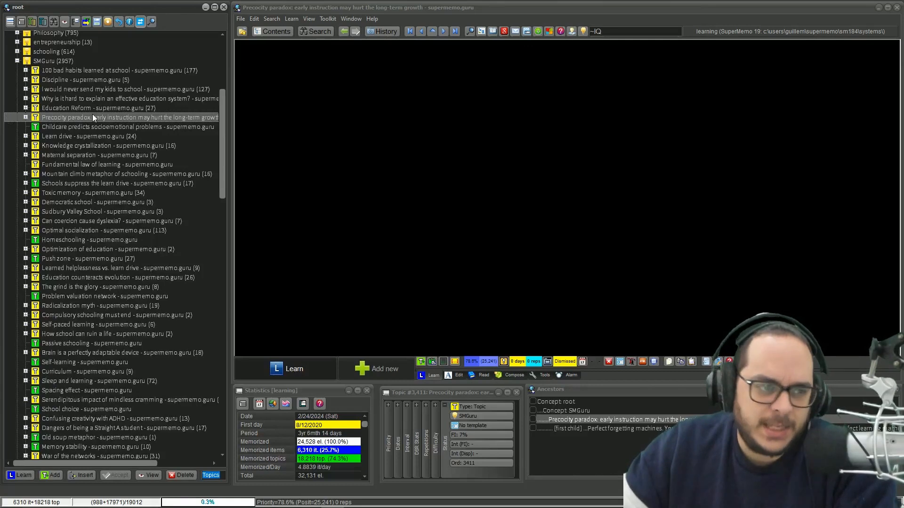
{"action": "left_click", "coordinate": [17, 61]}
{"action": "scroll", "coordinate": [17, 59], "scroll_direction": "down", "scroll_amount": 4}
{"action": "left_click", "coordinate": [17, 34]}
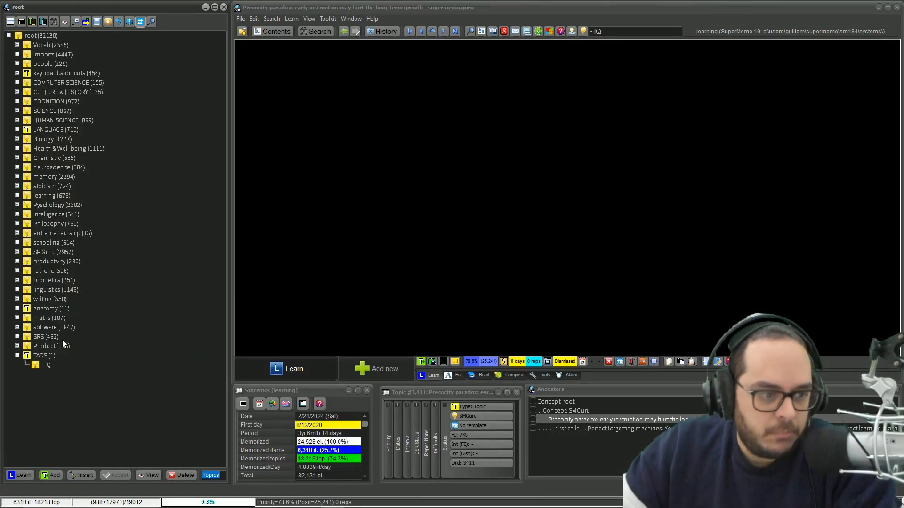
Step: Add a new concept group named ~paradox in the concept registry
{"action": "left_click", "coordinate": [272, 18]}
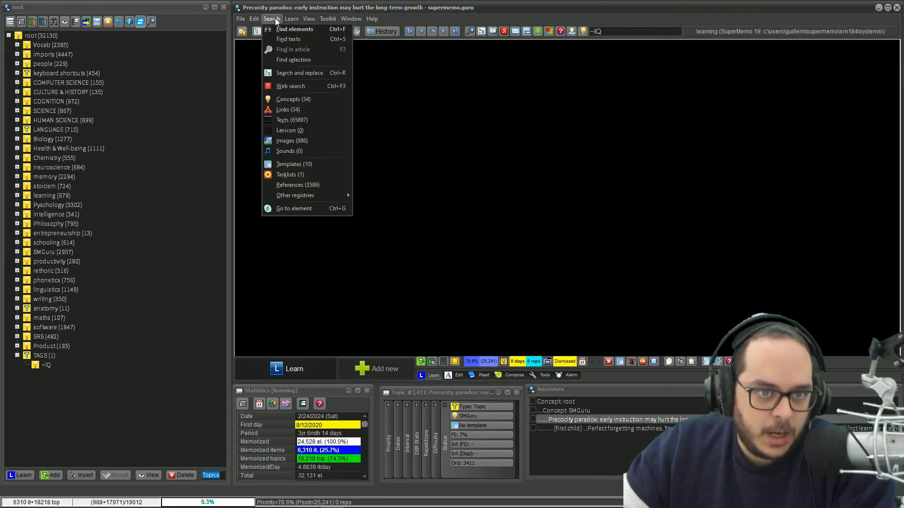
{"action": "left_click", "coordinate": [280, 100]}
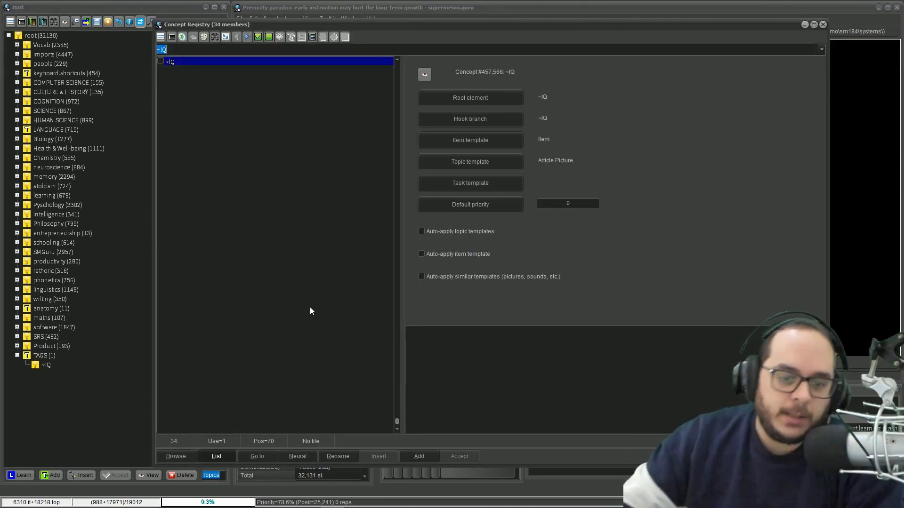
{"action": "left_click", "coordinate": [419, 456]}
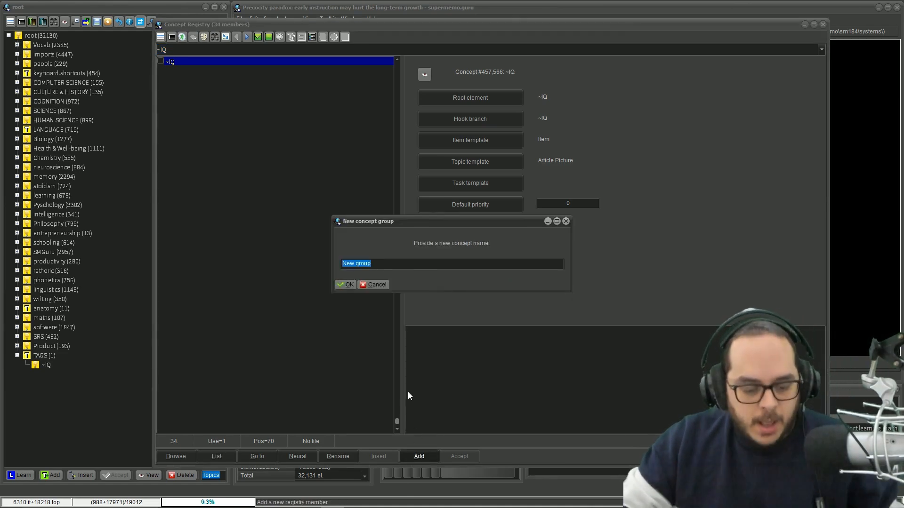
{"action": "type", "text": "~"}
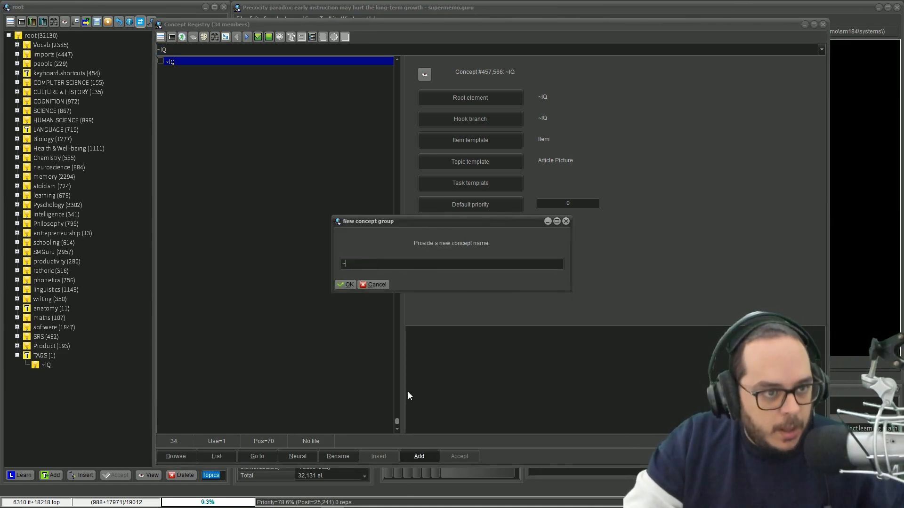
{"action": "type", "text": "paradox"}
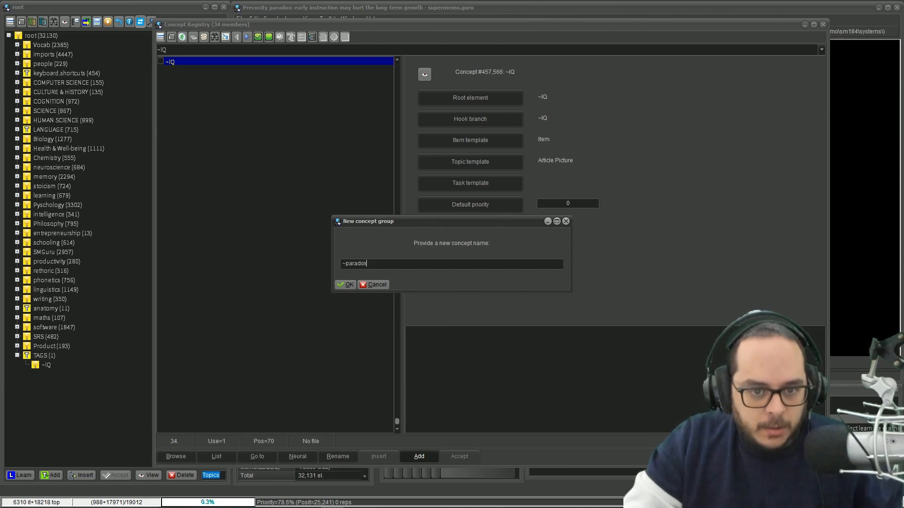
{"action": "key", "text": "Return"}
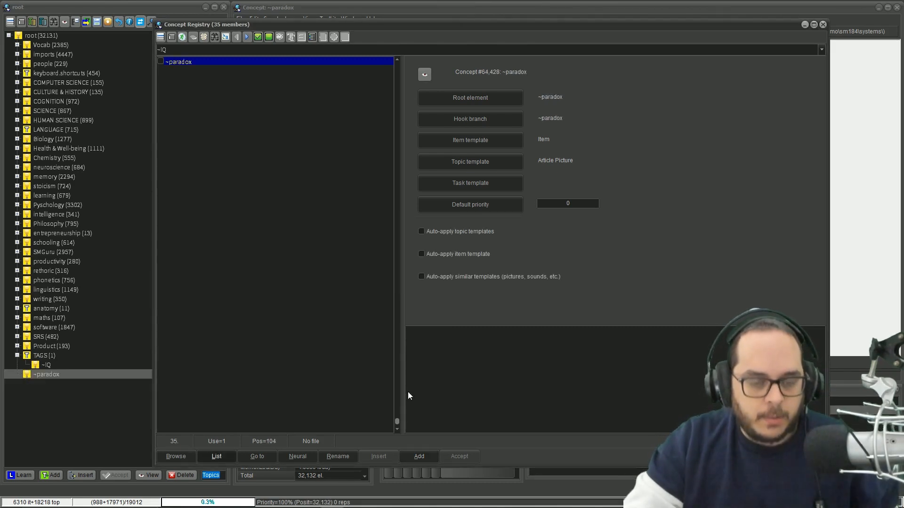
Step: Add two new concept groups named ~theory and ~principle in the concept registry
{"action": "left_click", "coordinate": [418, 456]}
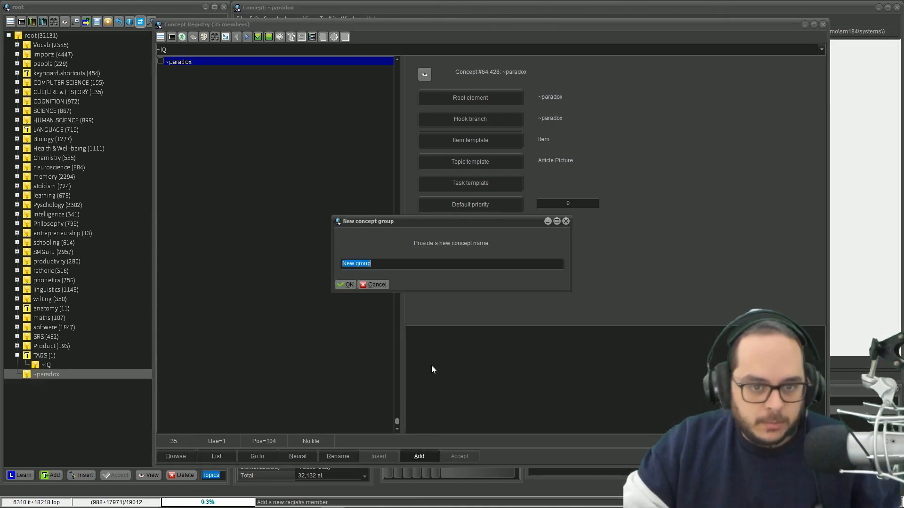
{"action": "type", "text": "~"}
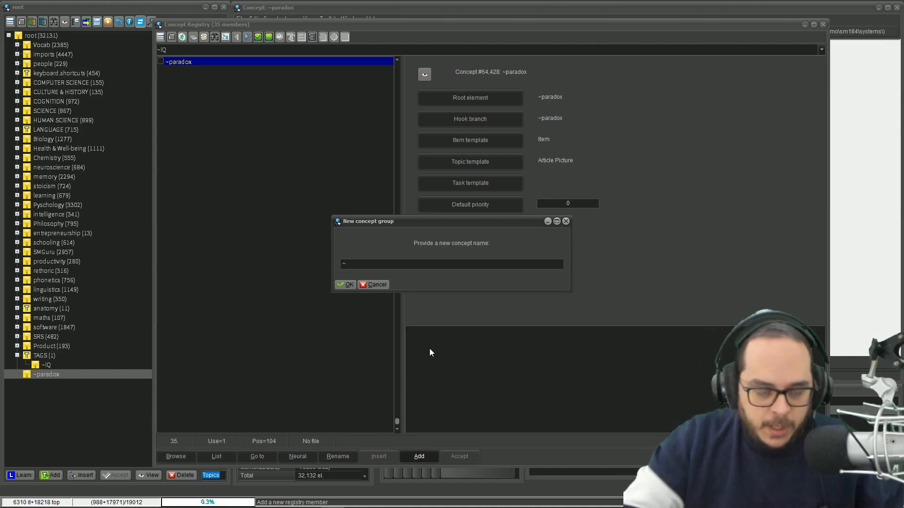
{"action": "type", "text": "theory"}
{"action": "key", "text": "Return"}
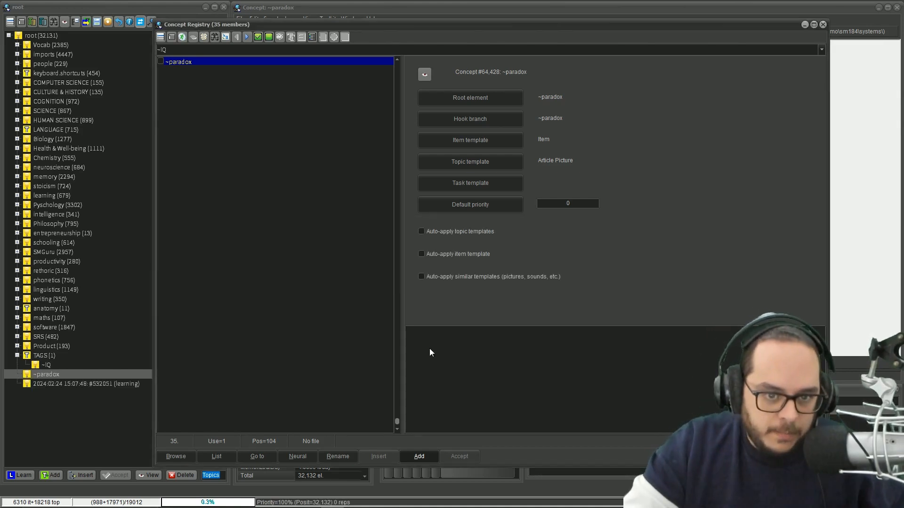
{"action": "left_click", "coordinate": [419, 456]}
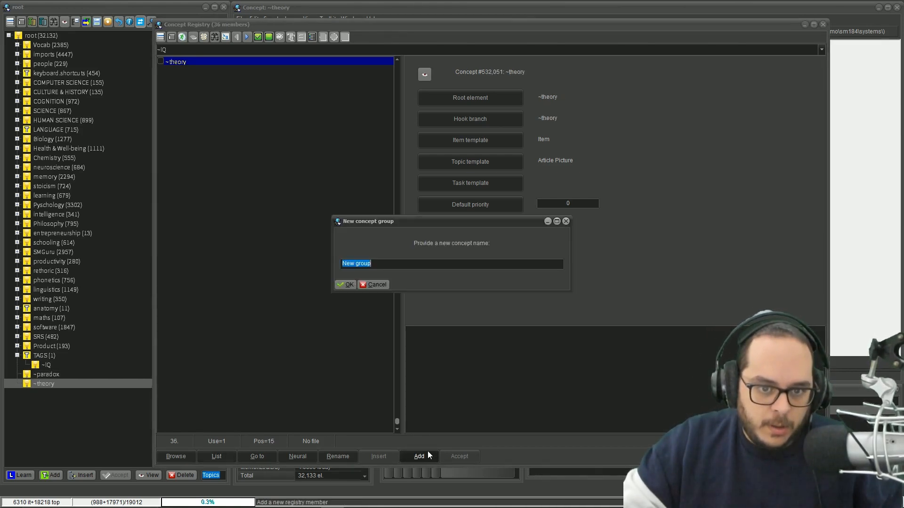
{"action": "type", "text": "~principle"}
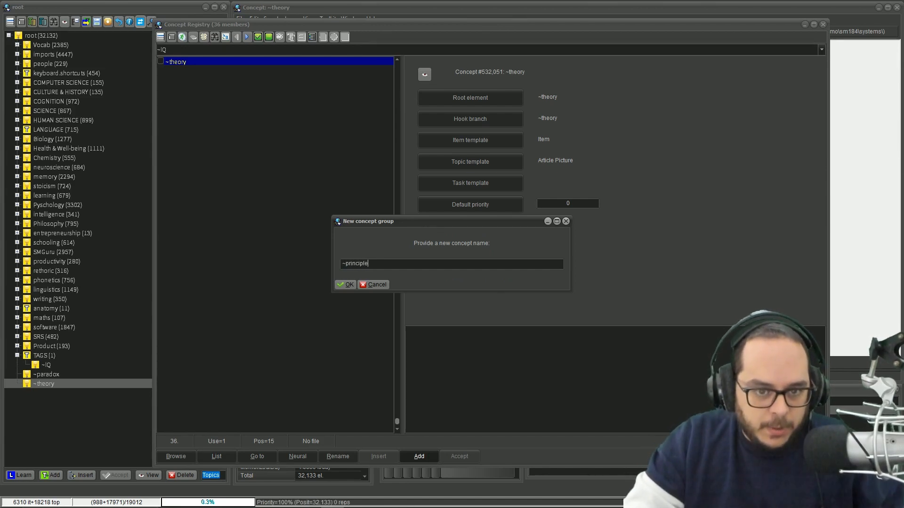
{"action": "key", "text": "Return"}
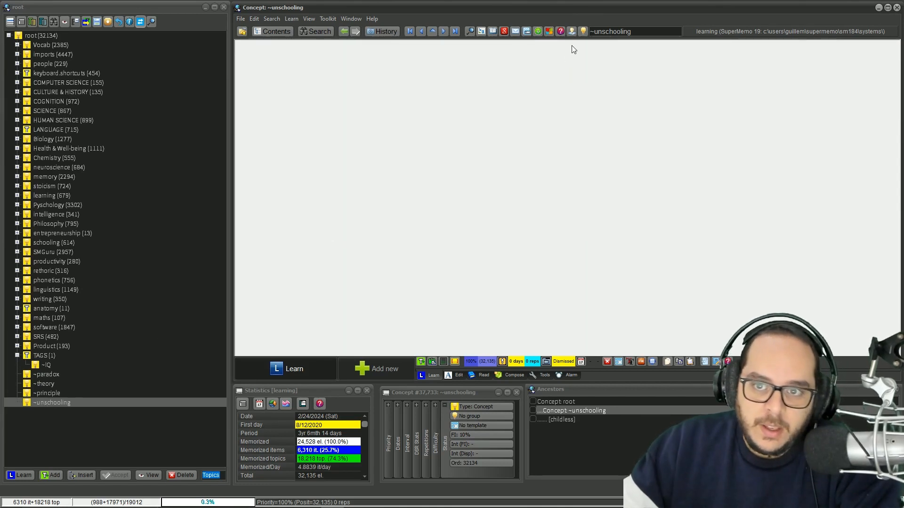
Step: Choose imports in the concept registry as the current default concept
{"action": "left_click", "coordinate": [577, 31]}
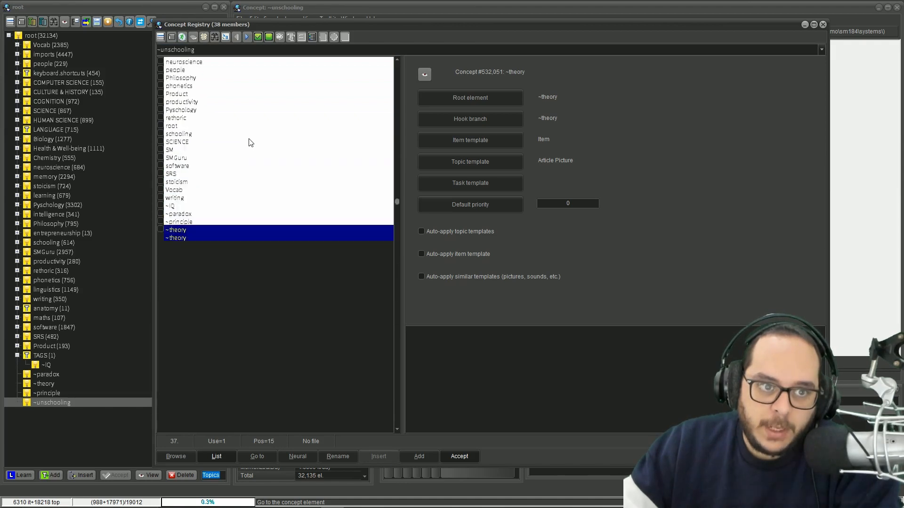
{"action": "scroll", "coordinate": [250, 142], "scroll_direction": "up", "scroll_amount": 4}
{"action": "left_click", "coordinate": [182, 119]}
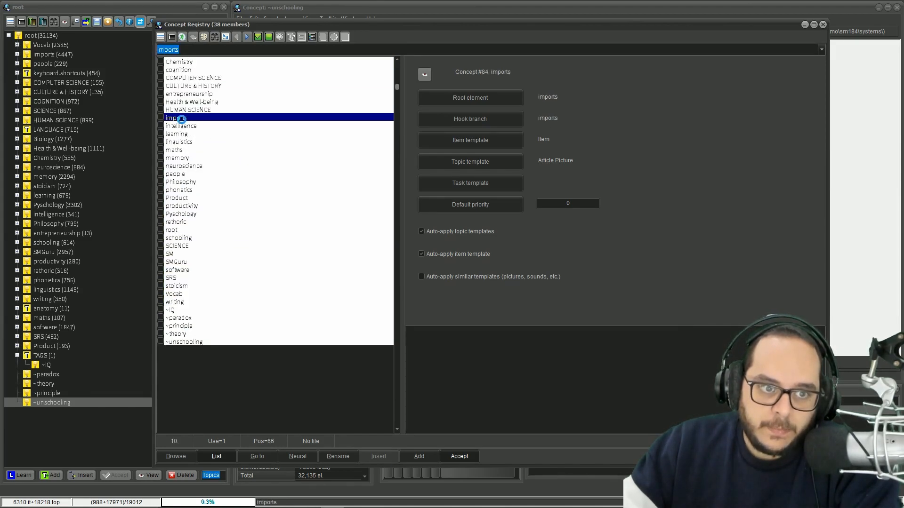
{"action": "double_click", "coordinate": [182, 118]}
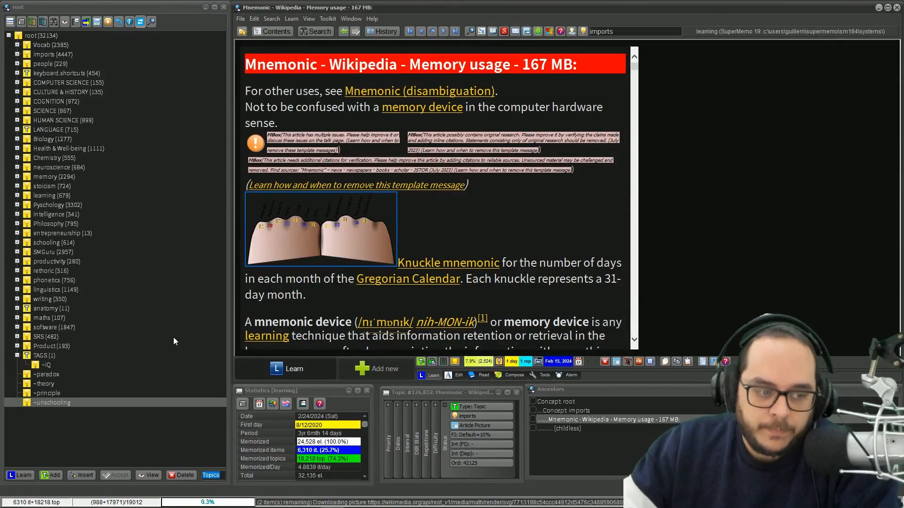
Step: Move the ~paradox, ~theory, ~principle and ~unschooling concepts into the TAGS folder of the knowledge tree, and collapse and re-expand the folder
{"action": "left_click", "coordinate": [39, 377]}
{"action": "left_click", "coordinate": [41, 402], "text": "shift"}
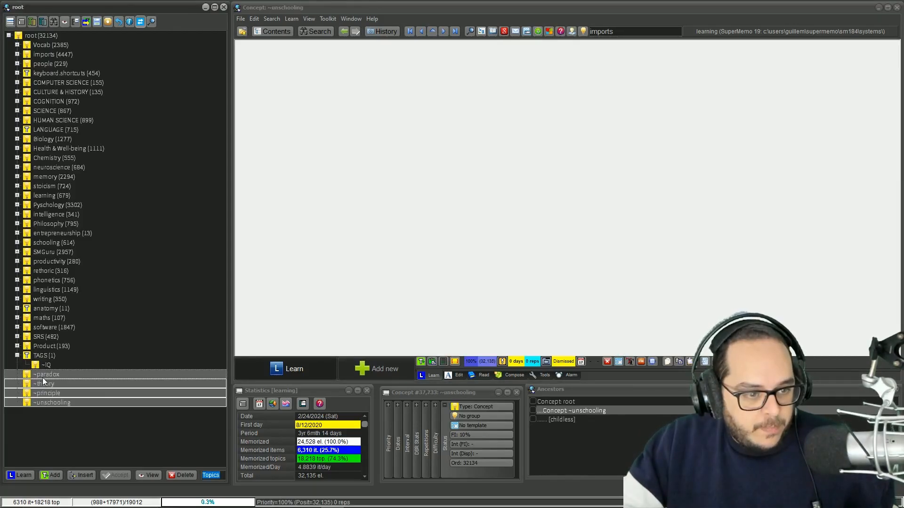
{"action": "left_click_drag", "start_coordinate": [42, 377], "coordinate": [43, 355]}
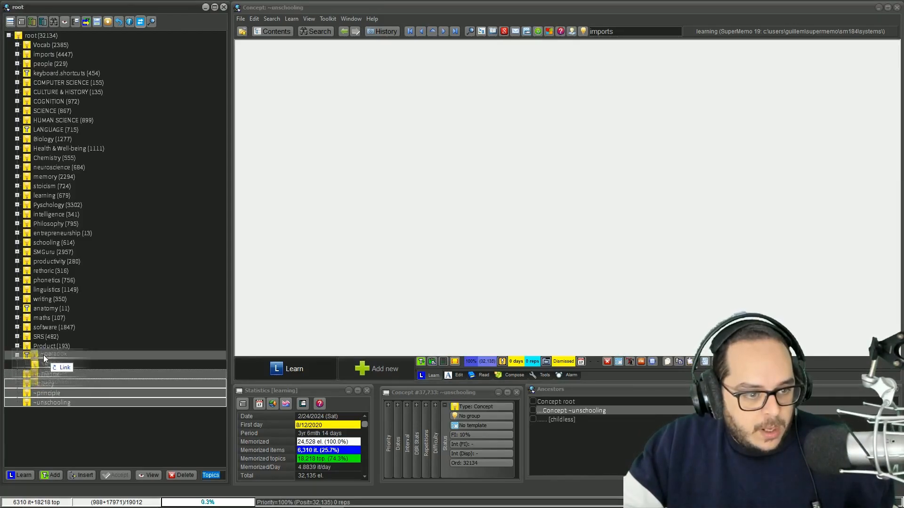
{"action": "left_click", "coordinate": [17, 355]}
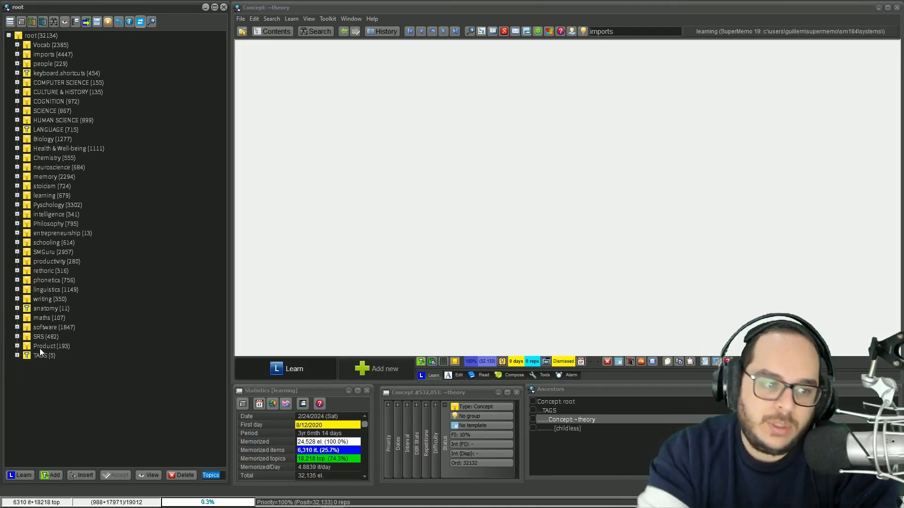
{"action": "left_click", "coordinate": [17, 356]}
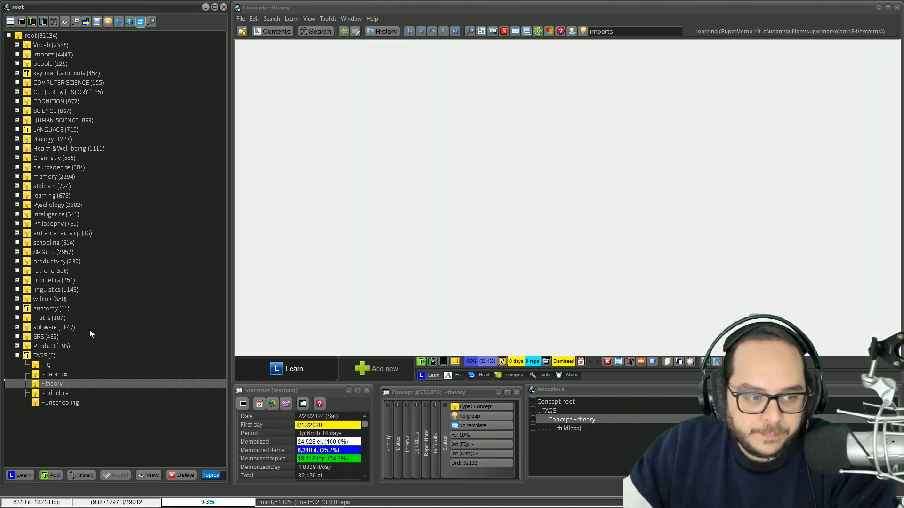
Step: Open the "Precocity paradox" article in the SMGuru branch and list its whole branch in the element browser
{"action": "left_click", "coordinate": [16, 252]}
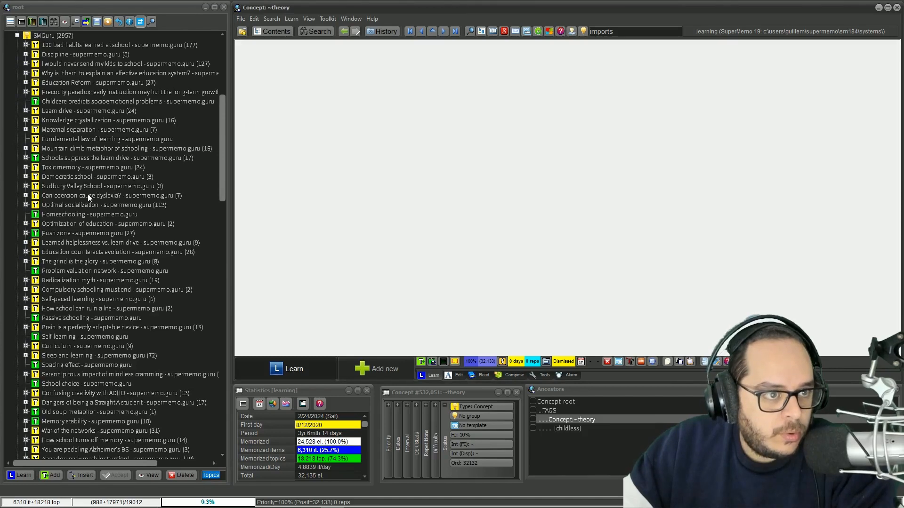
{"action": "double_click", "coordinate": [89, 92]}
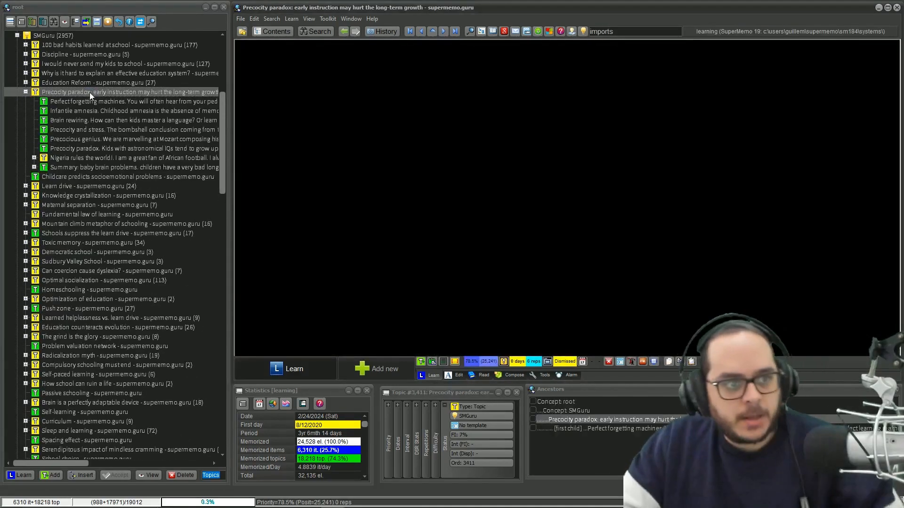
{"action": "key", "text": "ctrl+space"}
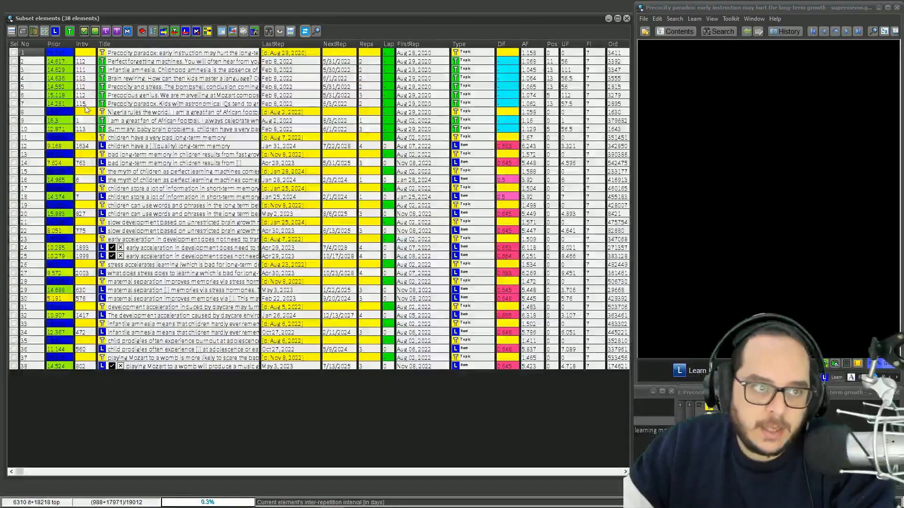
Step: Look through the subset's batch operations, and restrict the browsed Precocity paradox elements to items only
{"action": "left_click", "coordinate": [24, 31]}
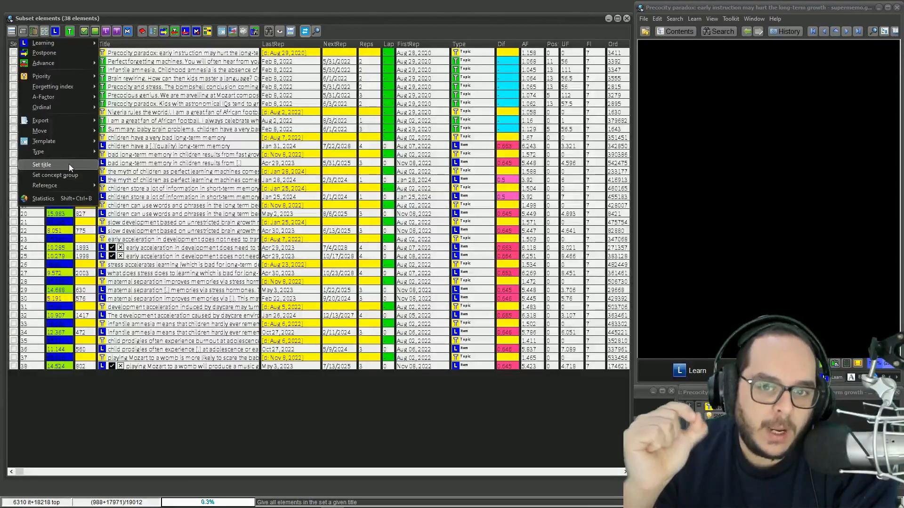
{"action": "left_click", "coordinate": [221, 22]}
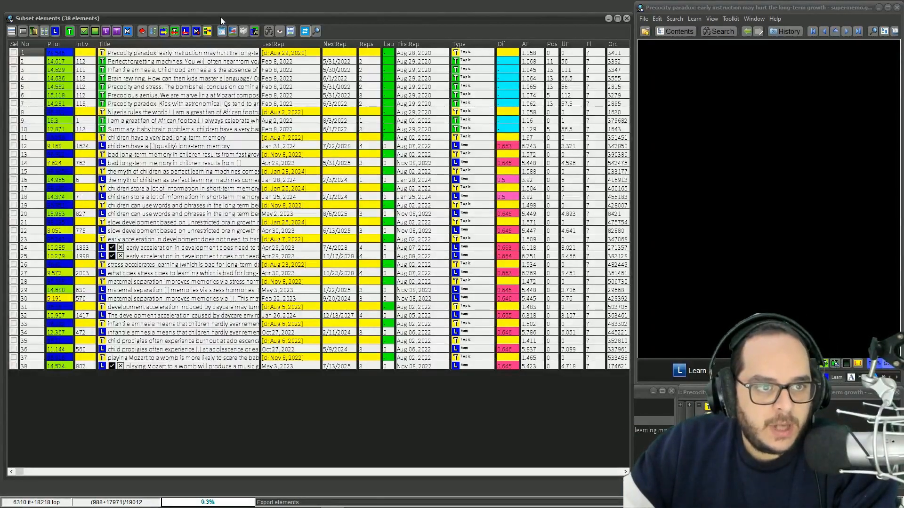
{"action": "left_click", "coordinate": [108, 34]}
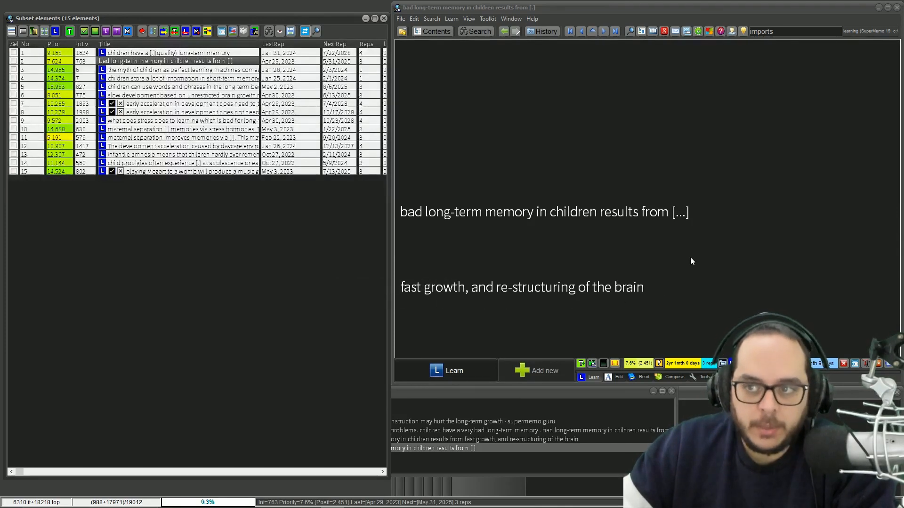
Step: Link the item "bad long-term memory in children results from [...]" to the ~paradox concept
{"action": "left_click", "coordinate": [699, 364]}
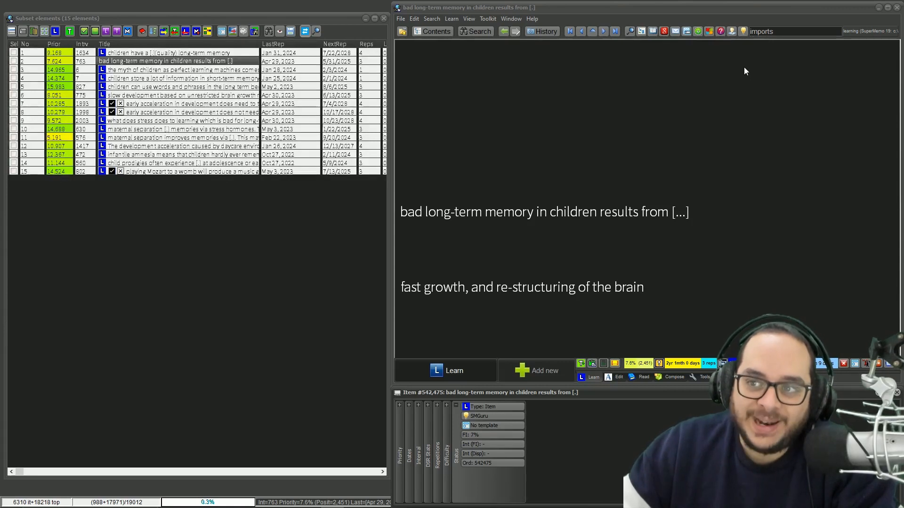
{"action": "right_click", "coordinate": [741, 51]}
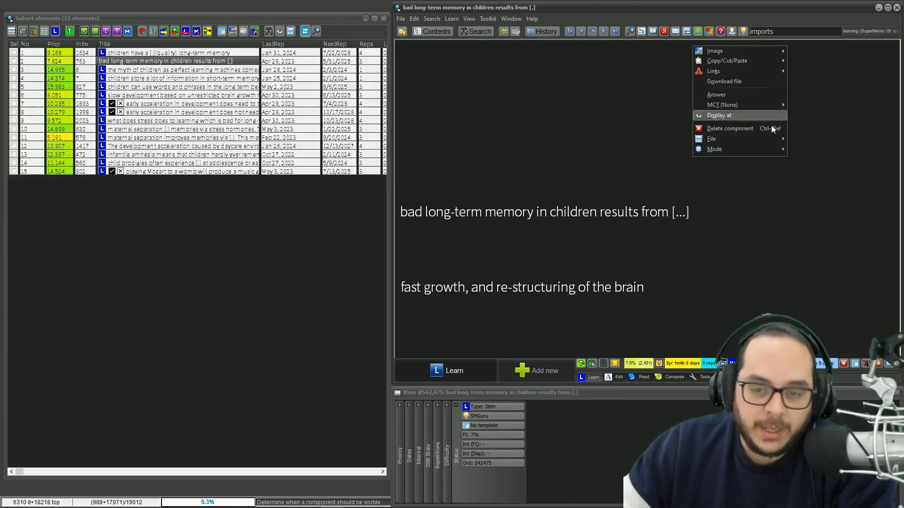
{"action": "right_click", "coordinate": [815, 38]}
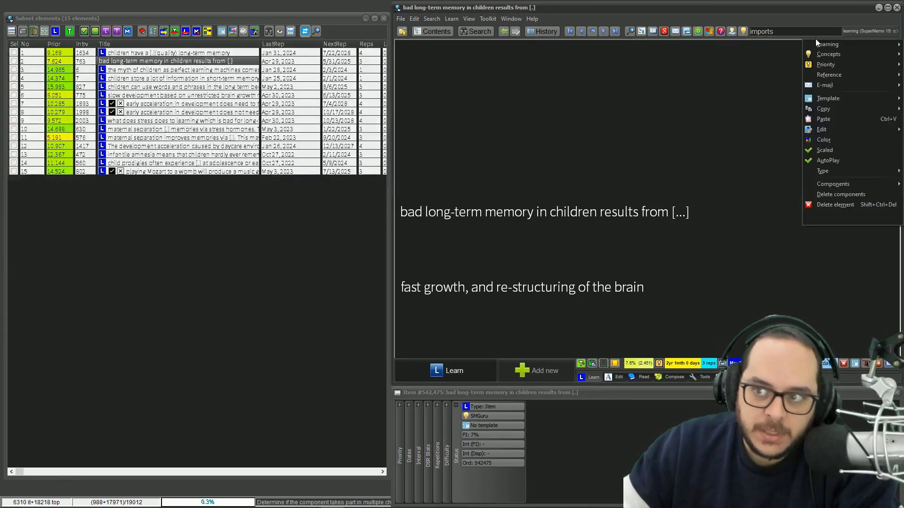
{"action": "mouse_move", "coordinate": [813, 41]}
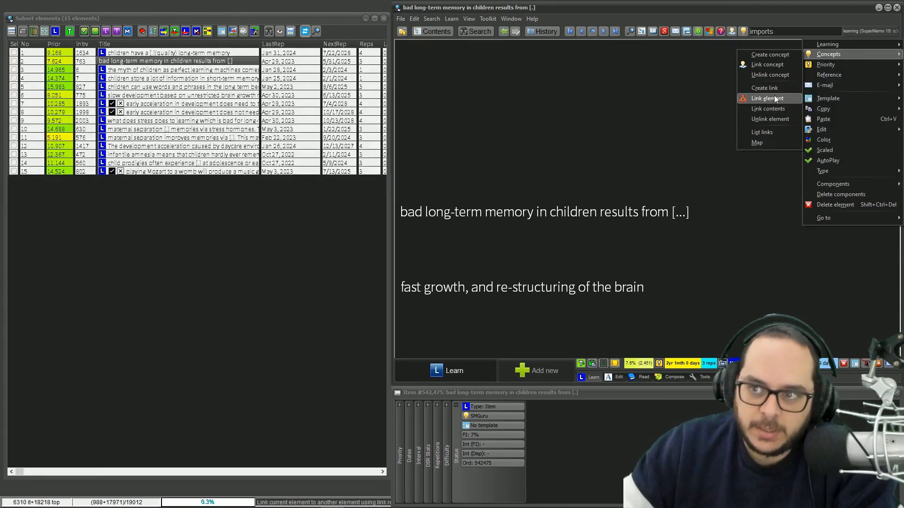
{"action": "left_click", "coordinate": [771, 64]}
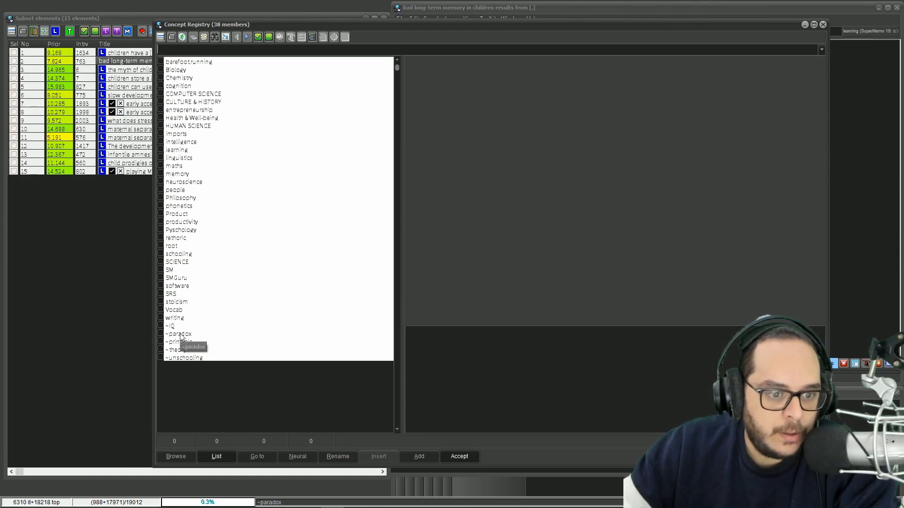
{"action": "key", "text": "Escape"}
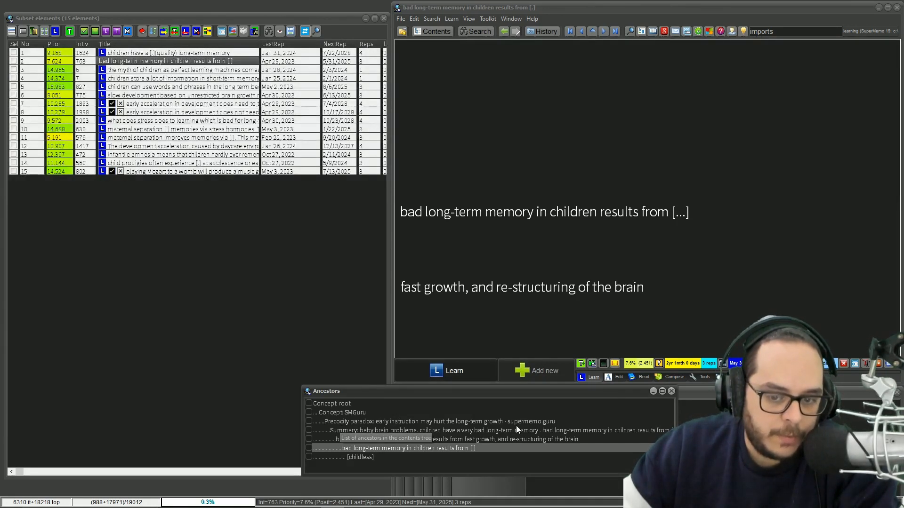
Step: Inspect the item's element window and element data, and view its link list before closing the list
{"action": "double_click", "coordinate": [693, 7]}
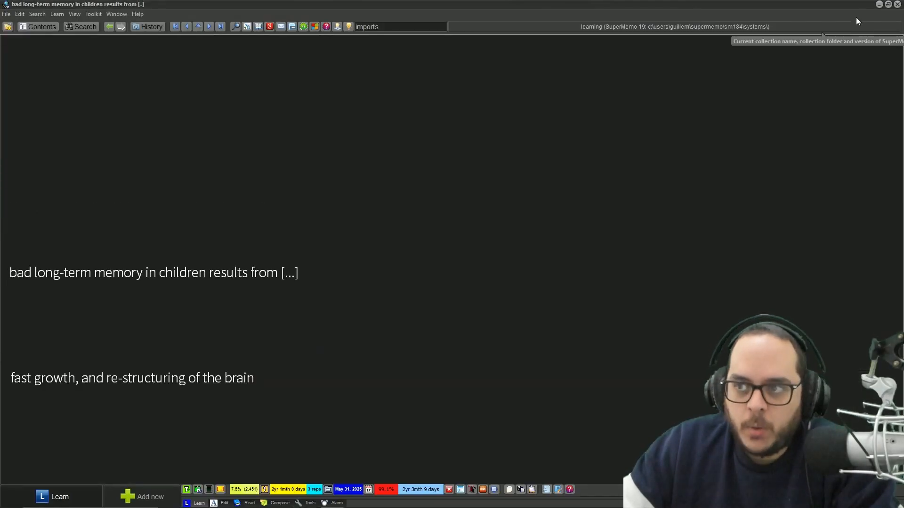
{"action": "left_click", "coordinate": [888, 4]}
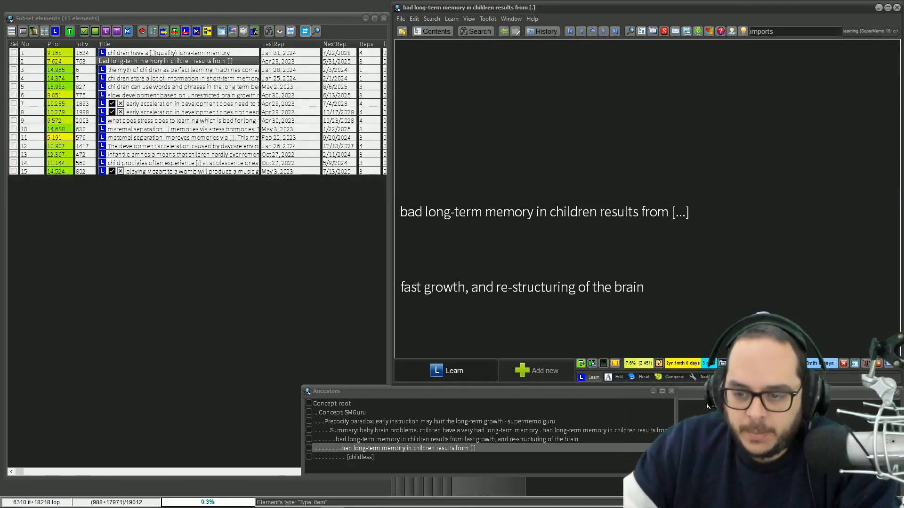
{"action": "left_click", "coordinate": [707, 406]}
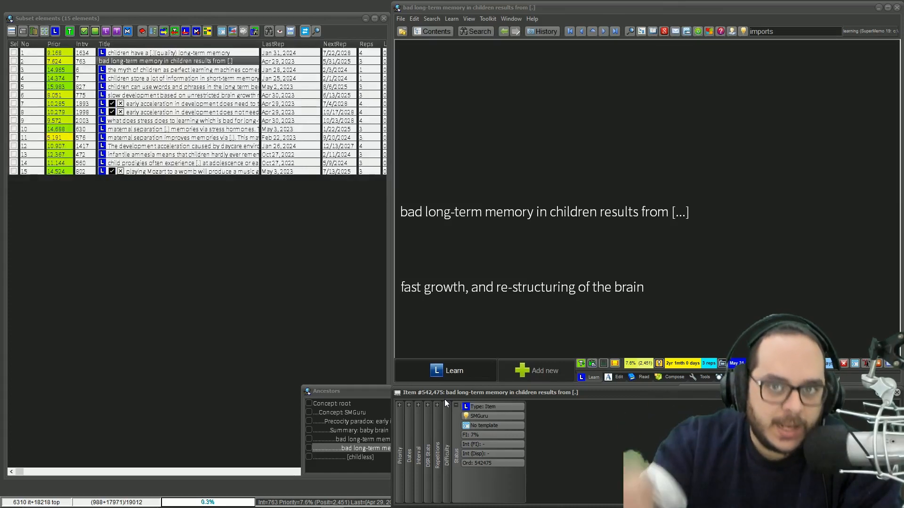
{"action": "left_click", "coordinate": [488, 18]}
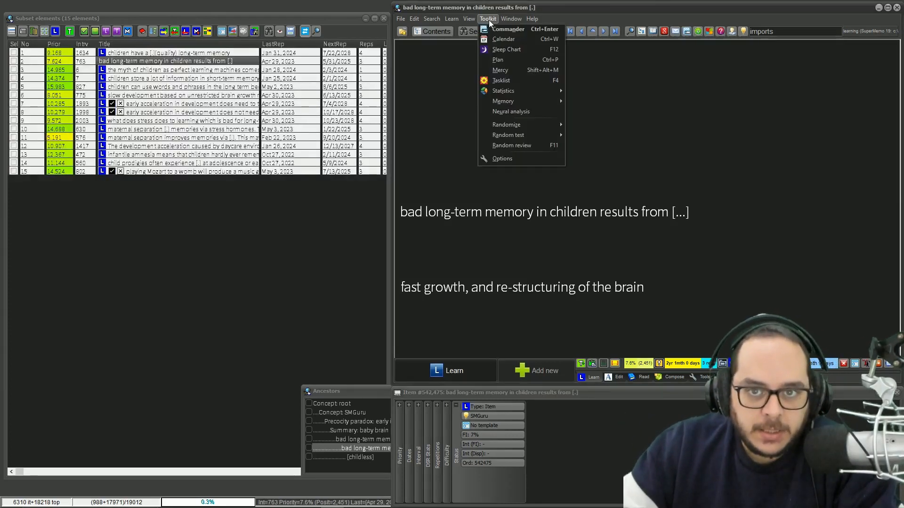
{"action": "mouse_move", "coordinate": [471, 20]}
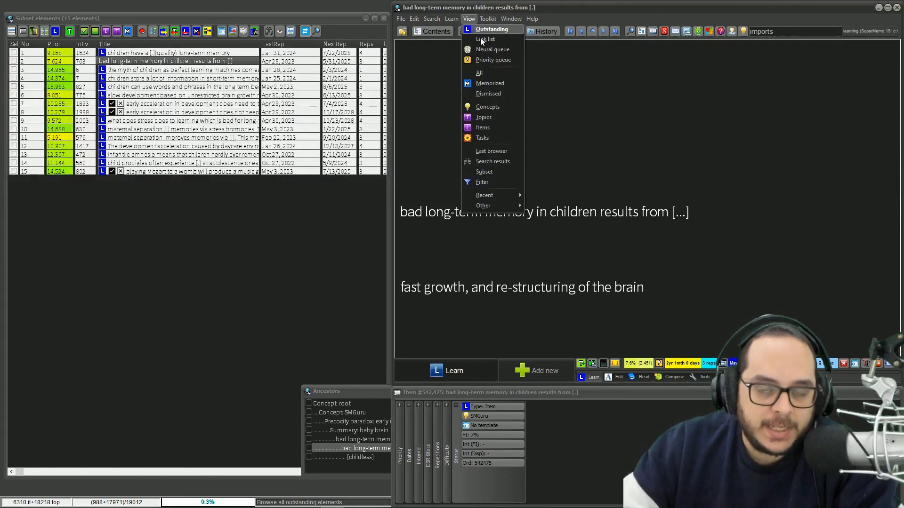
{"action": "left_click", "coordinate": [481, 38]}
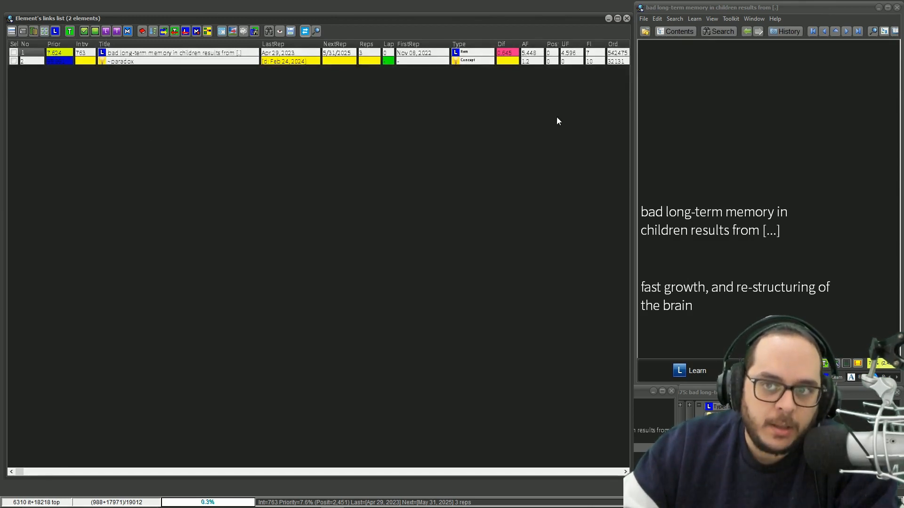
{"action": "left_click", "coordinate": [626, 18]}
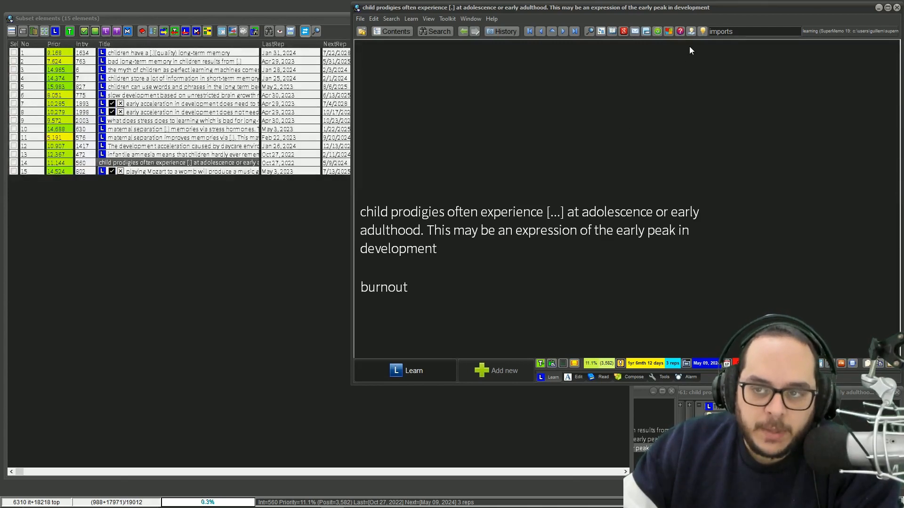
Step: Link the item "child prodigies often experience [...] at adolescence or early adulthood" to the ~paradox concept
{"action": "right_click", "coordinate": [762, 52]}
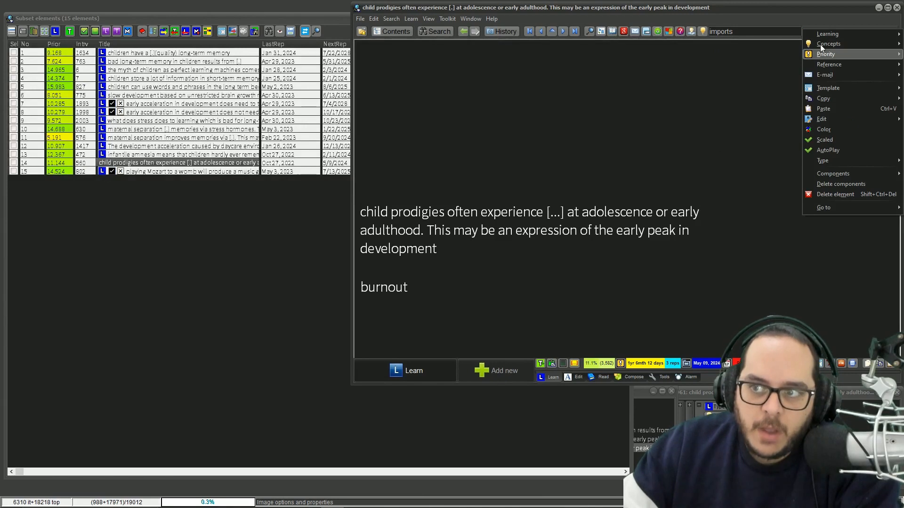
{"action": "mouse_move", "coordinate": [820, 43]}
{"action": "left_click", "coordinate": [775, 55]}
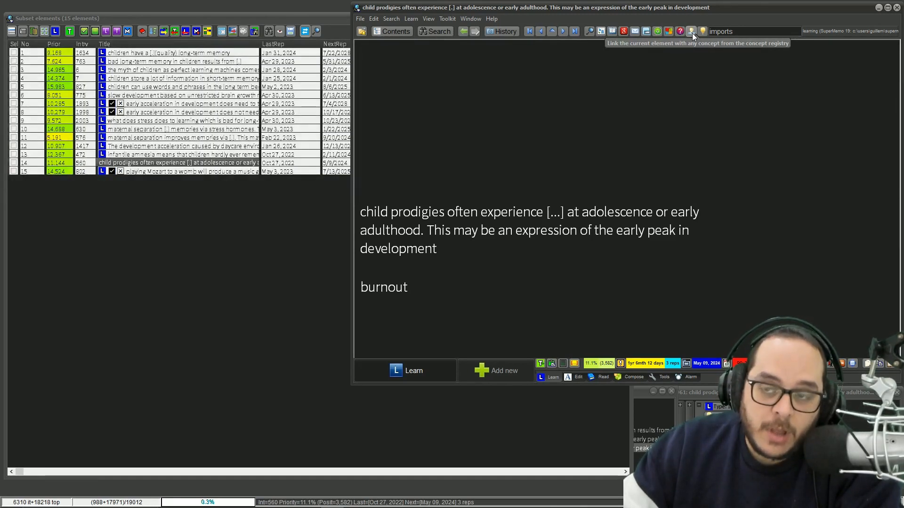
{"action": "left_click", "coordinate": [691, 32]}
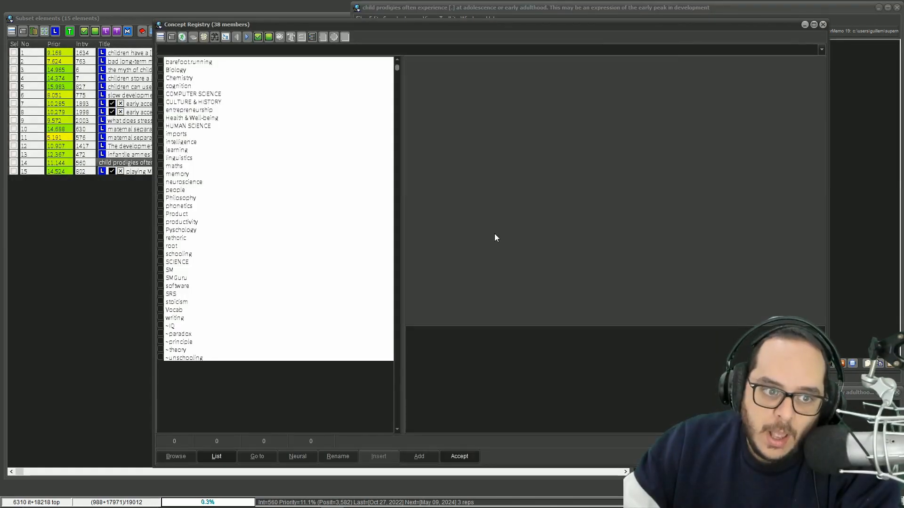
{"action": "left_click", "coordinate": [179, 342]}
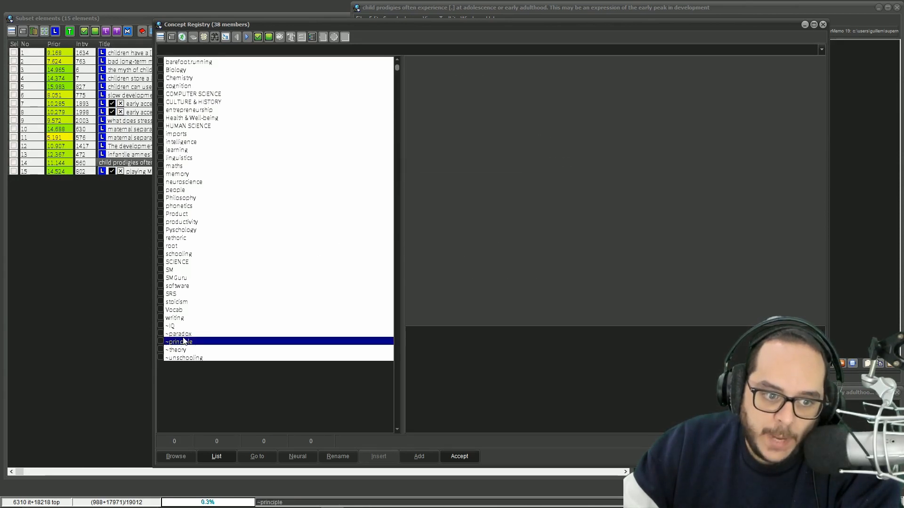
{"action": "left_click", "coordinate": [456, 456]}
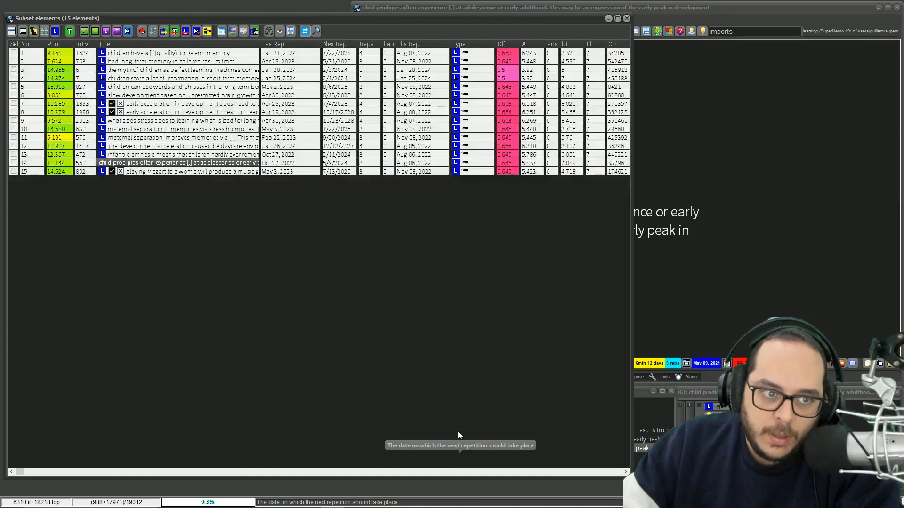
Step: View the child prodigies item's link list to check its linked concepts, and close the list
{"action": "left_click", "coordinate": [653, 93]}
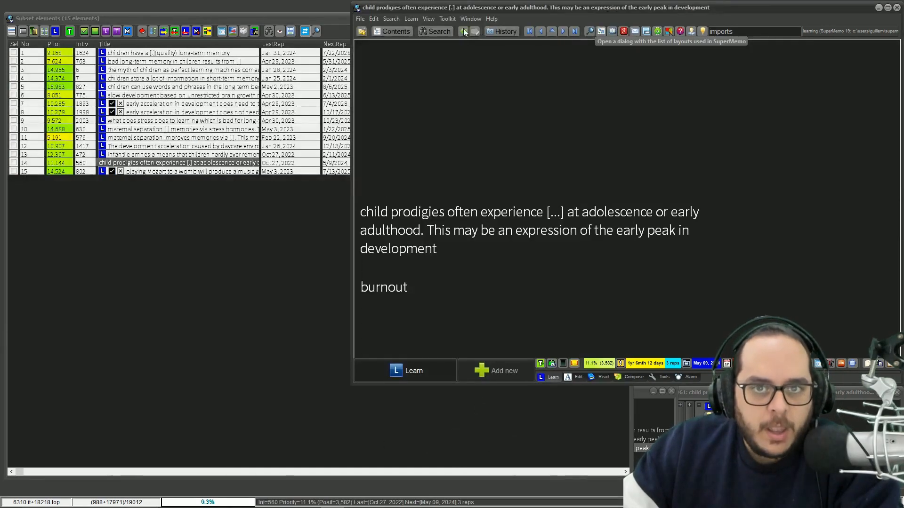
{"action": "left_click", "coordinate": [410, 19]}
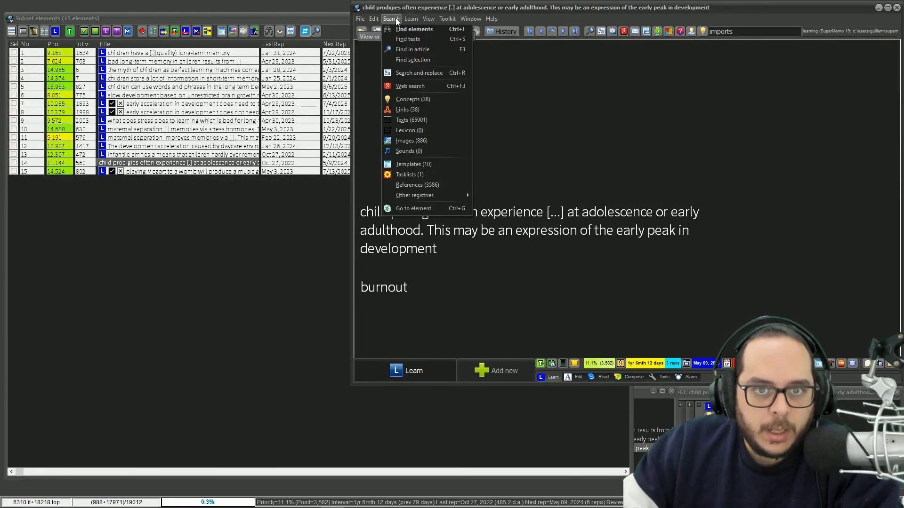
{"action": "mouse_move", "coordinate": [429, 19]}
{"action": "left_click", "coordinate": [436, 39]}
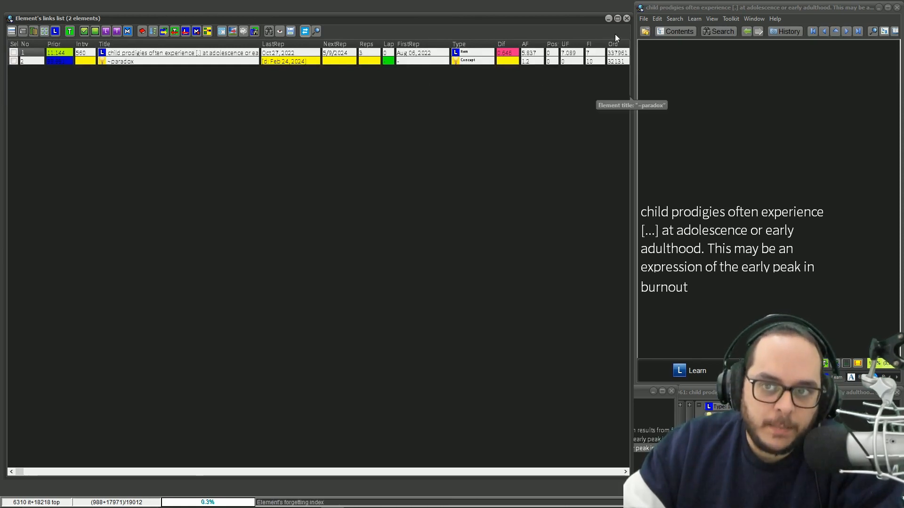
{"action": "left_click", "coordinate": [626, 18]}
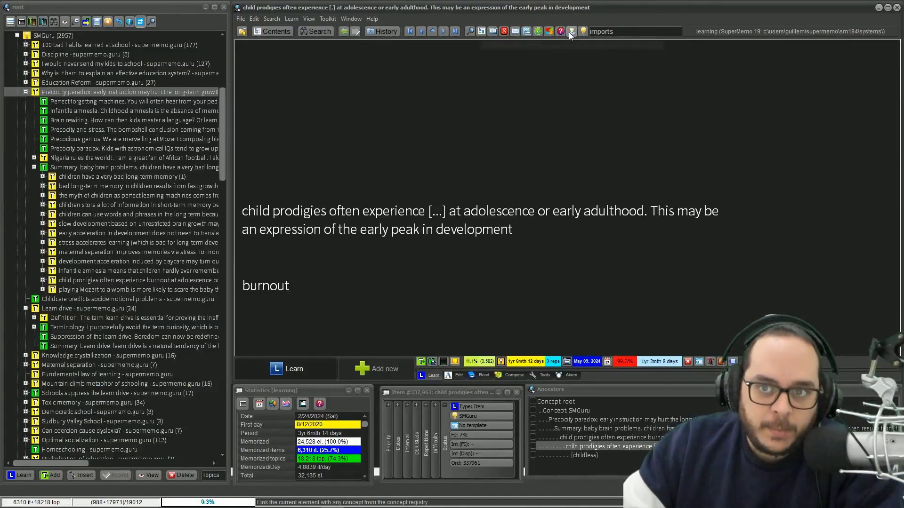
Step: Link the child prodigies item to the ~IQ concept as well
{"action": "left_click", "coordinate": [569, 31]}
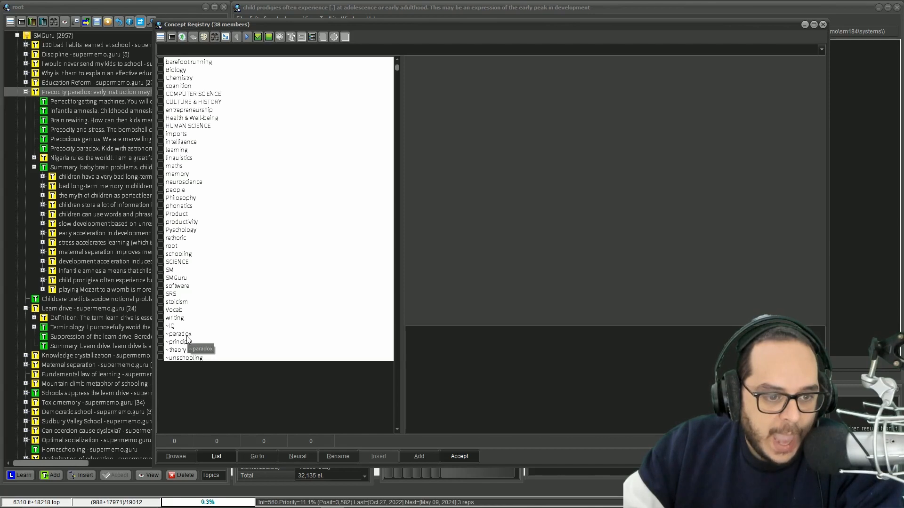
{"action": "left_click", "coordinate": [172, 327]}
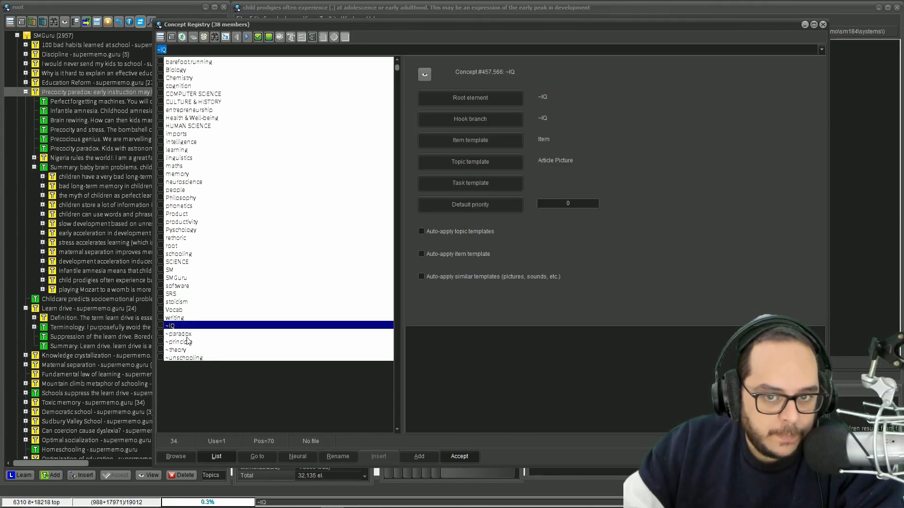
{"action": "key", "text": "Escape"}
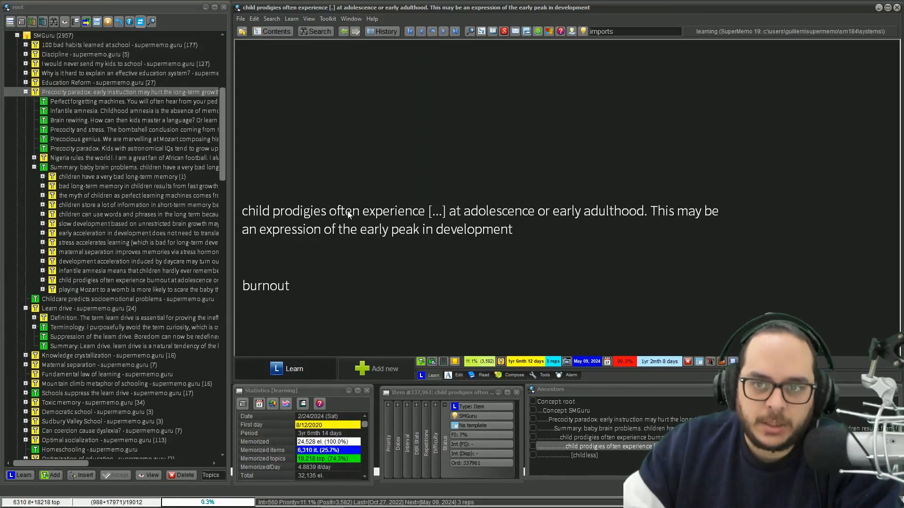
Step: Reopen the child prodigies item's link list, inspect its ~IQ entry, and close the list
{"action": "left_click", "coordinate": [351, 19]}
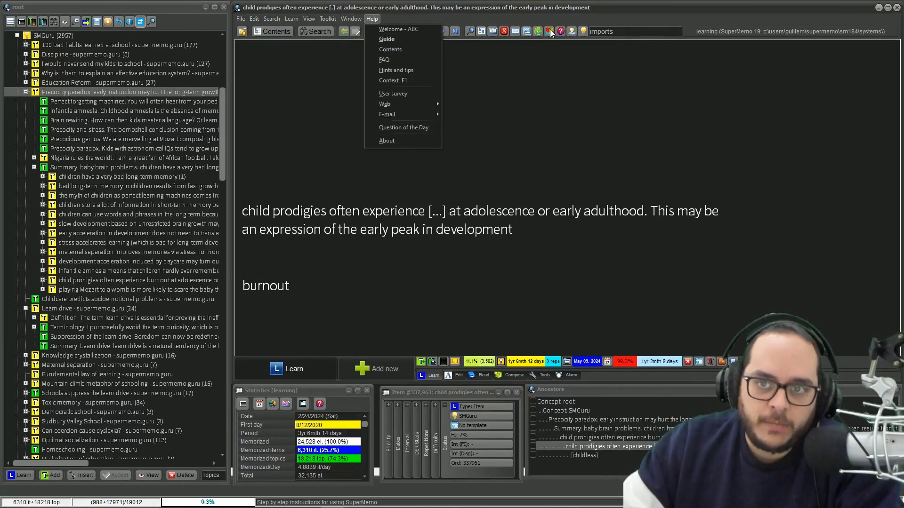
{"action": "left_click", "coordinate": [544, 12]}
{"action": "left_click", "coordinate": [308, 18]}
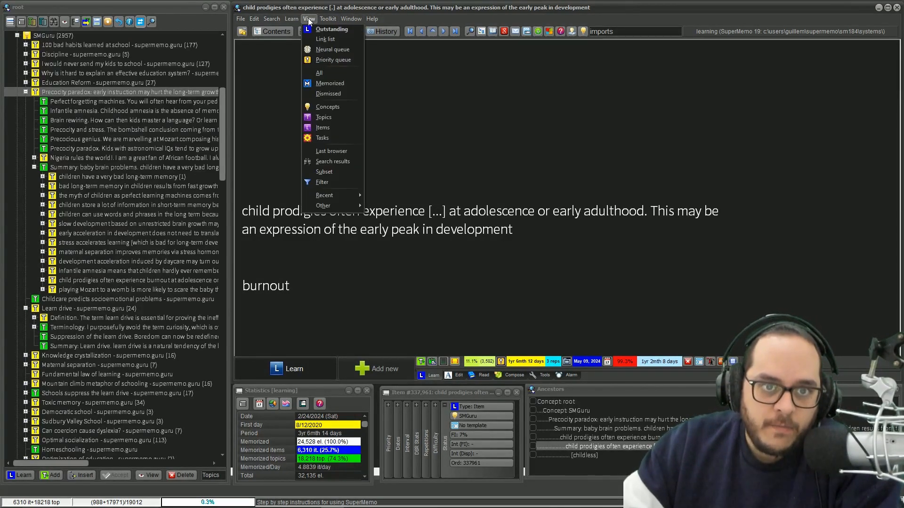
{"action": "left_click", "coordinate": [316, 38]}
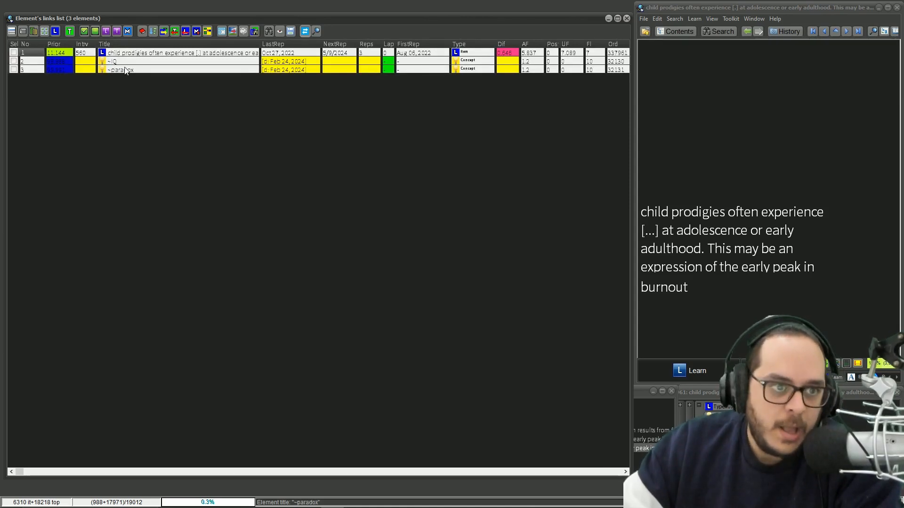
{"action": "left_click", "coordinate": [111, 65]}
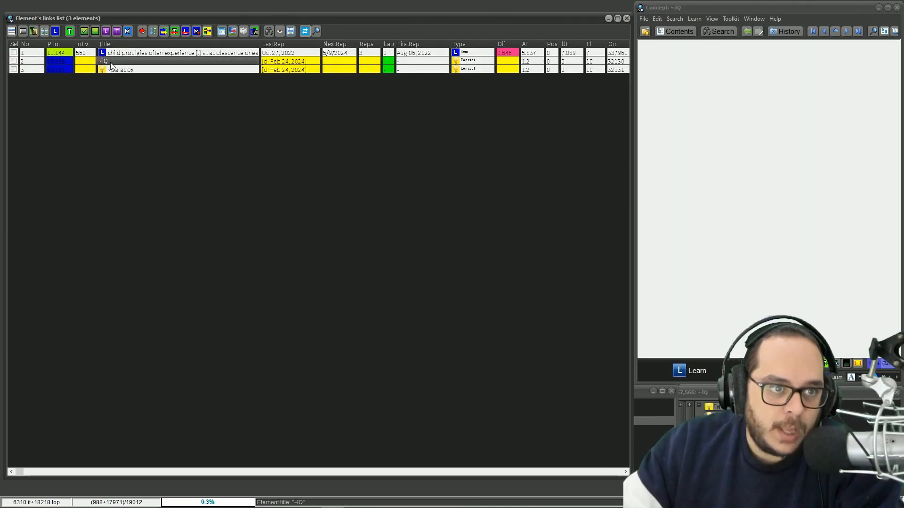
{"action": "right_click", "coordinate": [110, 63]}
{"action": "key", "text": "Escape"}
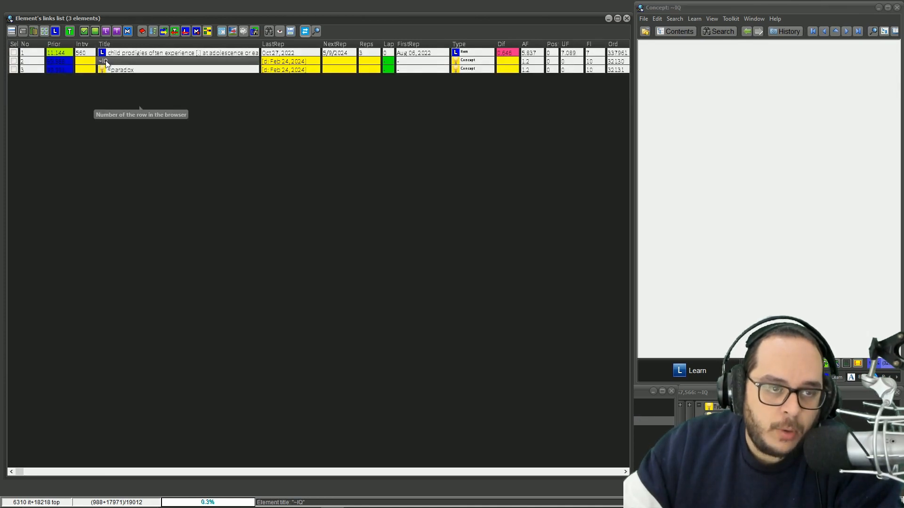
{"action": "left_click", "coordinate": [626, 19]}
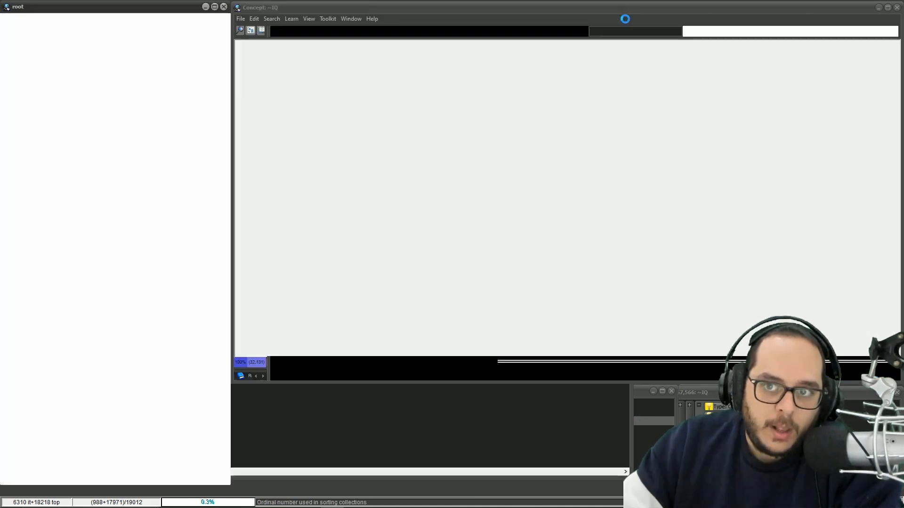
Step: Look up the ~IQ link in the link registry and go to the child prodigies item attached to it
{"action": "left_click", "coordinate": [274, 18]}
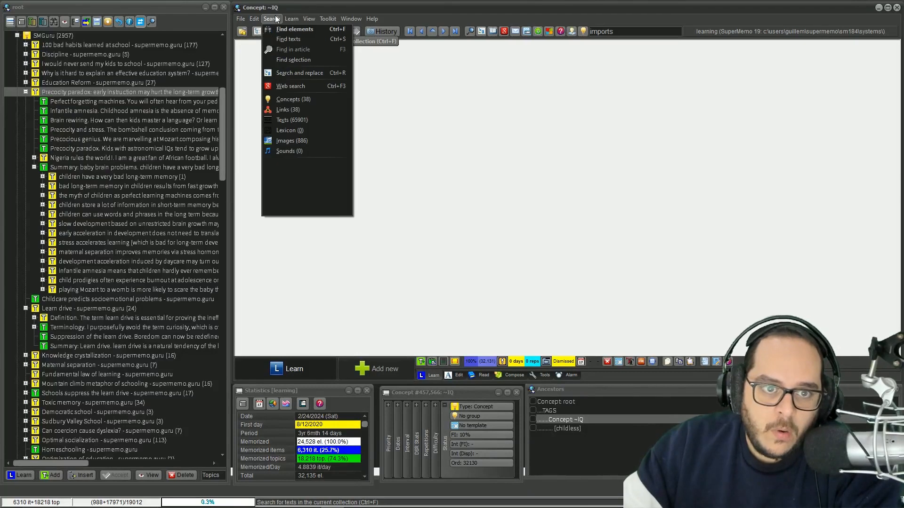
{"action": "left_click", "coordinate": [287, 109]}
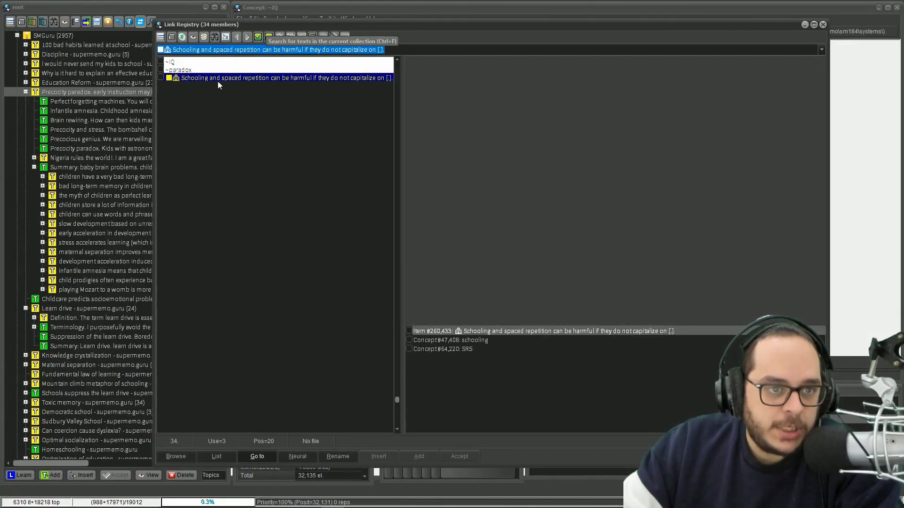
{"action": "left_click", "coordinate": [172, 63]}
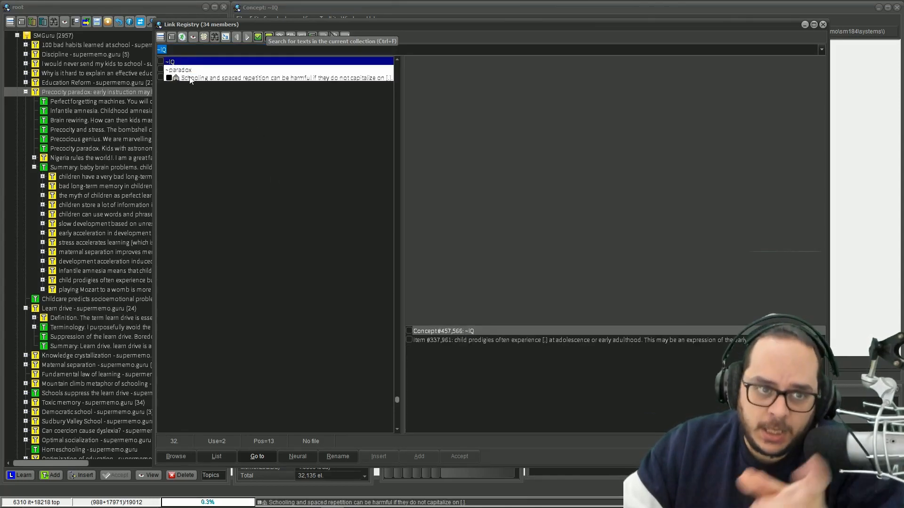
{"action": "double_click", "coordinate": [465, 340]}
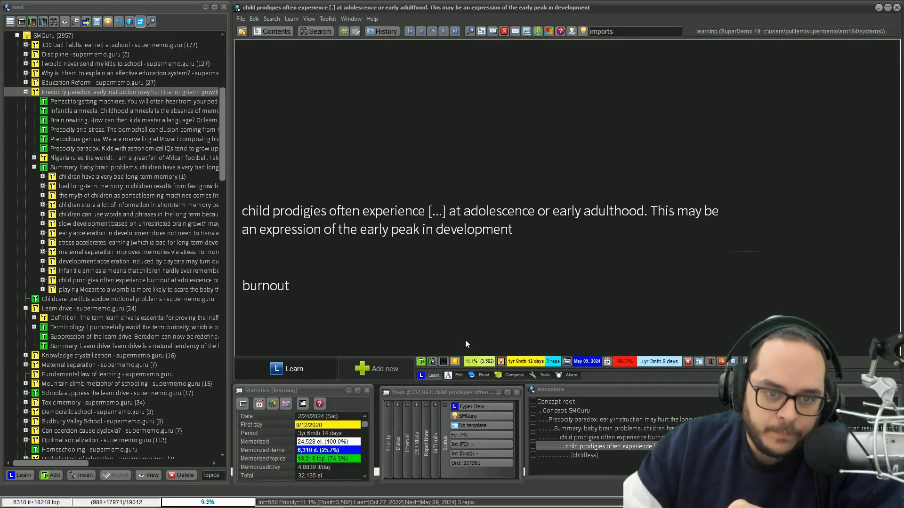
Step: Delete the ~IQ link from the link registry to untag the child prodigies item
{"action": "left_click", "coordinate": [273, 18]}
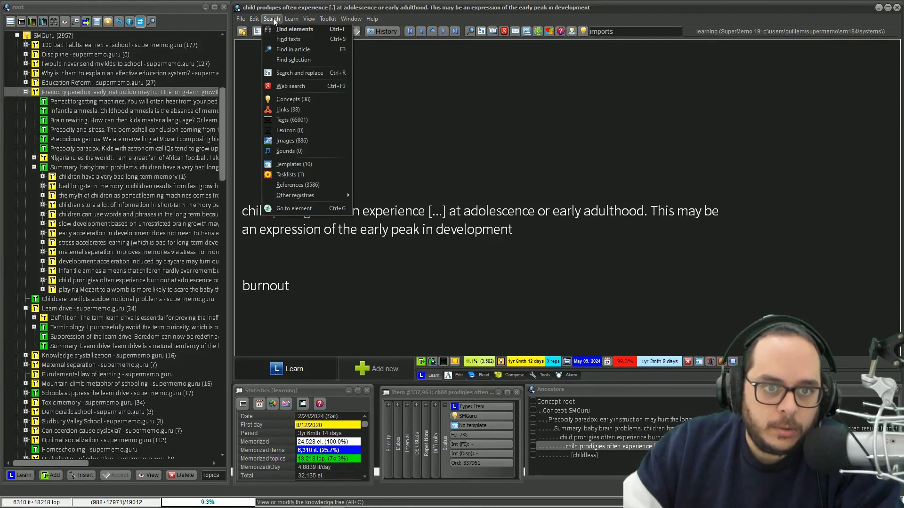
{"action": "left_click", "coordinate": [278, 101]}
{"action": "left_click", "coordinate": [278, 108]}
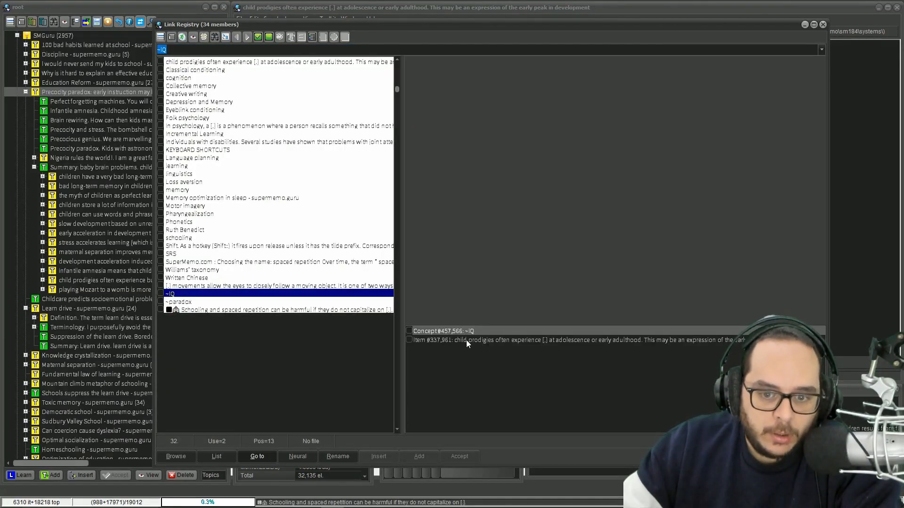
{"action": "left_click", "coordinate": [466, 342]}
{"action": "right_click", "coordinate": [467, 340]}
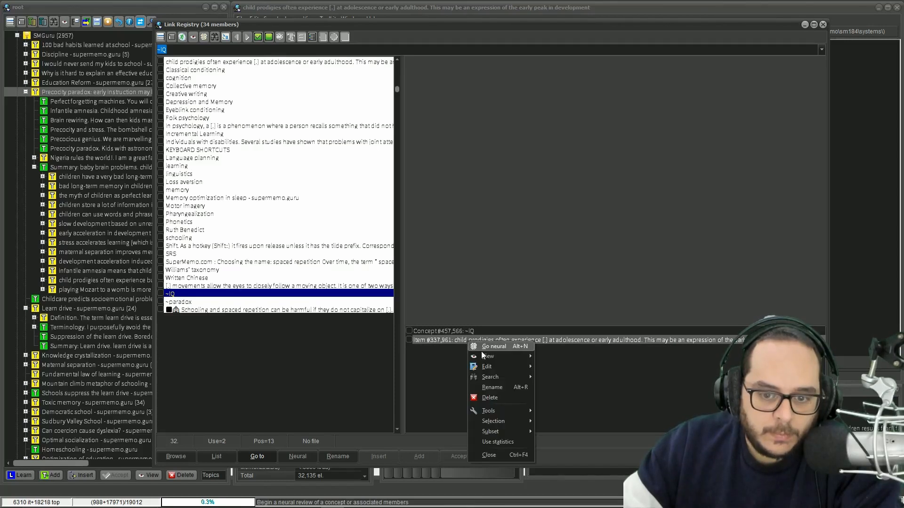
{"action": "left_click", "coordinate": [510, 397]}
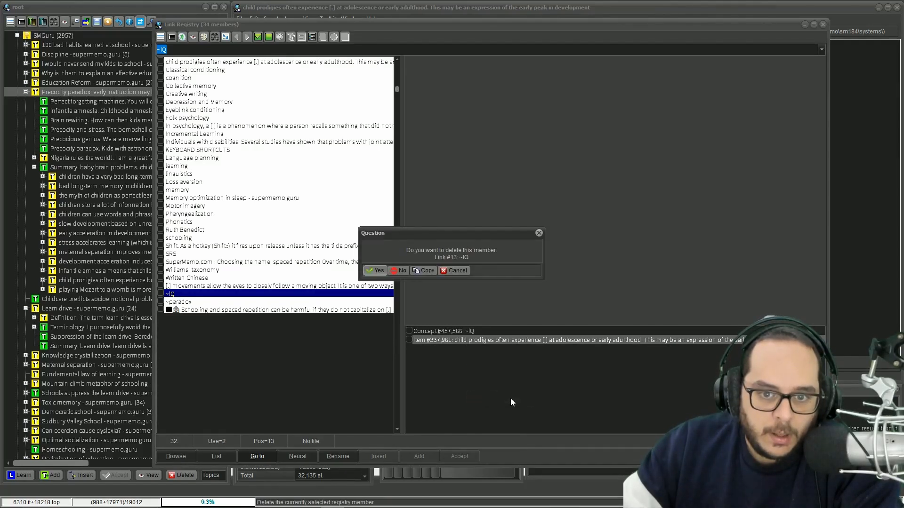
{"action": "key", "text": "Escape"}
{"action": "key", "text": "Escape"}
Step: Check the child prodigies item's link list after deleting the ~IQ link, and close the list
{"action": "left_click", "coordinate": [331, 19]}
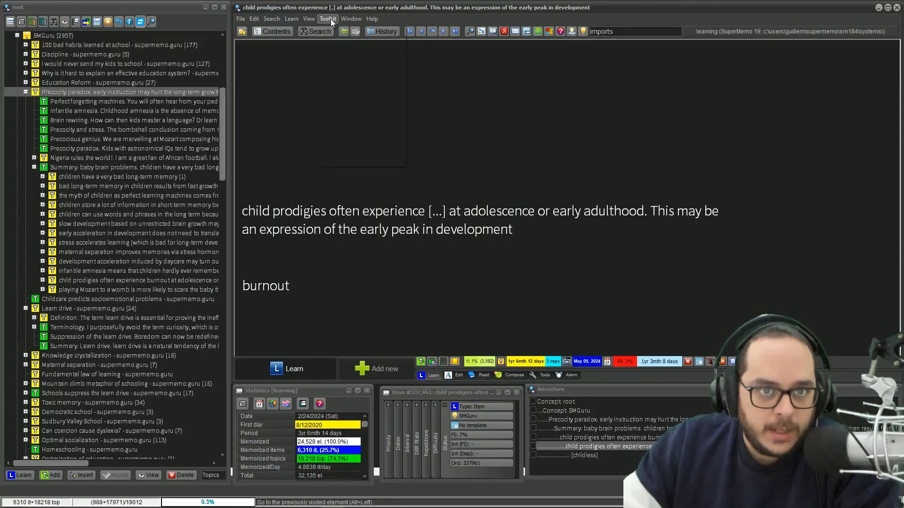
{"action": "mouse_move", "coordinate": [309, 21]}
{"action": "left_click", "coordinate": [312, 39]}
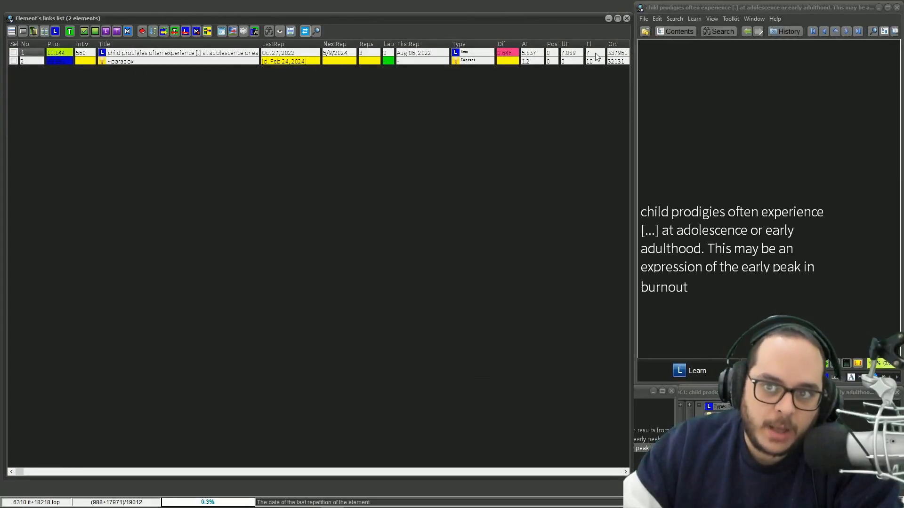
{"action": "left_click", "coordinate": [626, 19]}
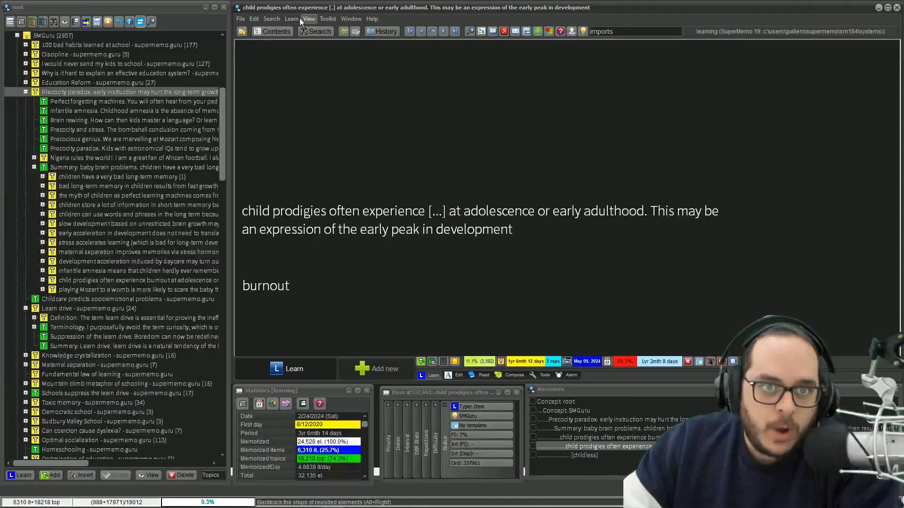
Step: Add a new concept named ~child_prodigy to the concept registry
{"action": "left_click", "coordinate": [271, 19]}
{"action": "left_click", "coordinate": [273, 98]}
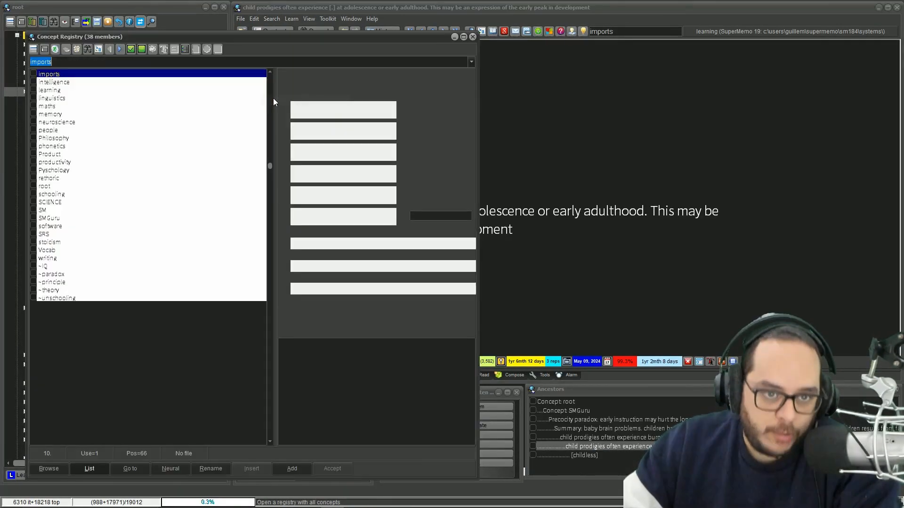
{"action": "left_click", "coordinate": [287, 469]}
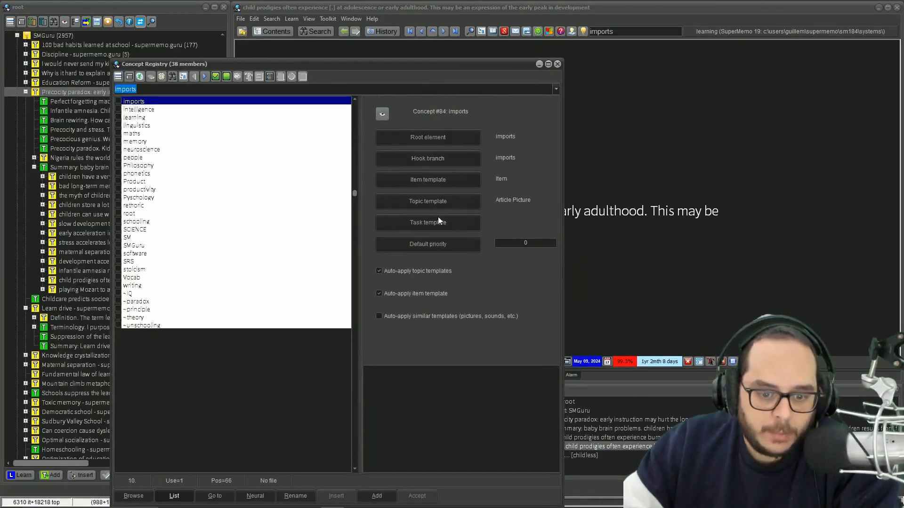
{"action": "type", "text": "child_prodigy"}
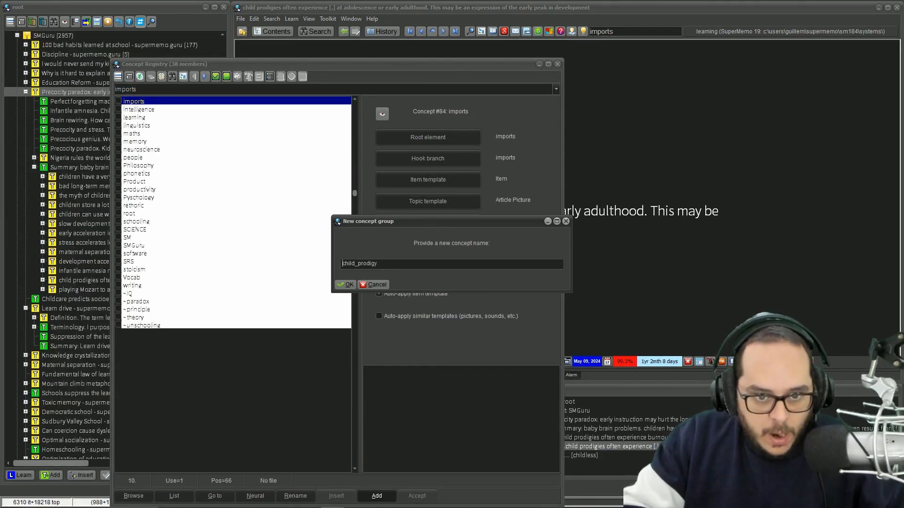
{"action": "type", "text": "~"}
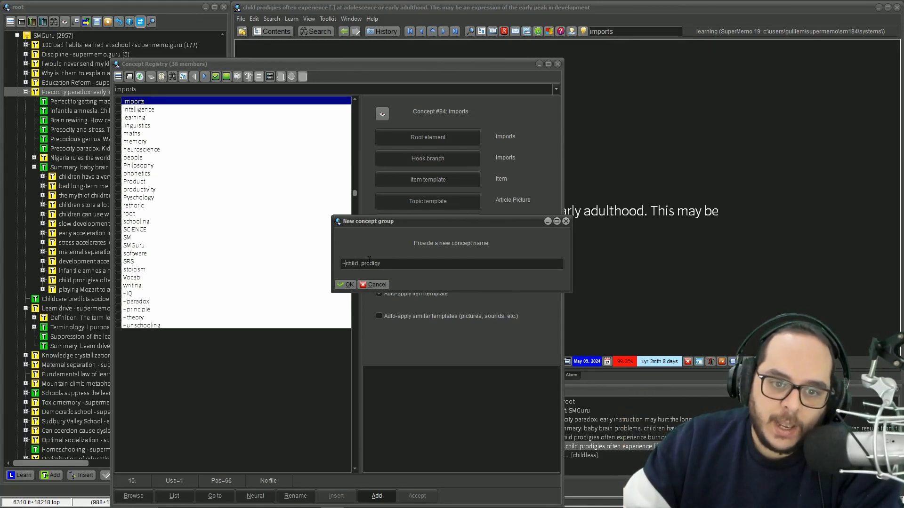
{"action": "left_click", "coordinate": [349, 283]}
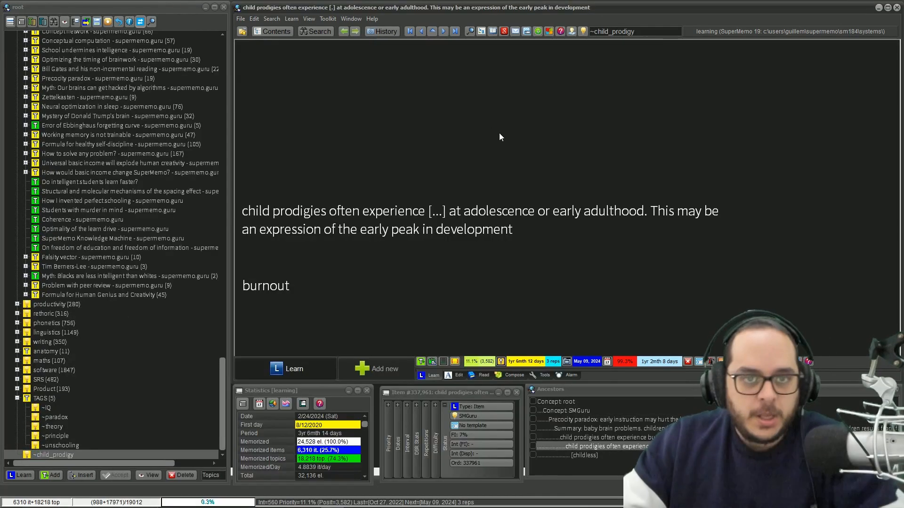
Step: Link the child prodigies item to the ~child_prodigy concept from the concept registry
{"action": "left_click", "coordinate": [572, 31]}
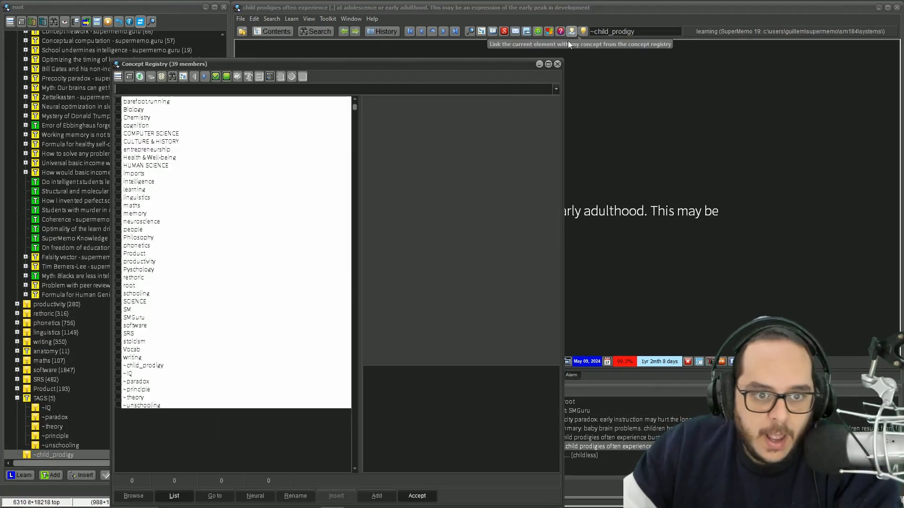
{"action": "left_click", "coordinate": [138, 366]}
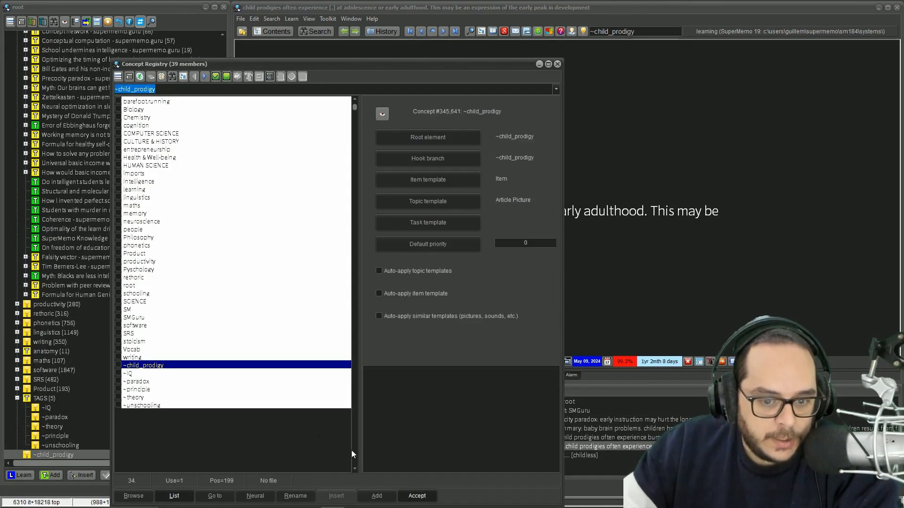
{"action": "left_click", "coordinate": [416, 496]}
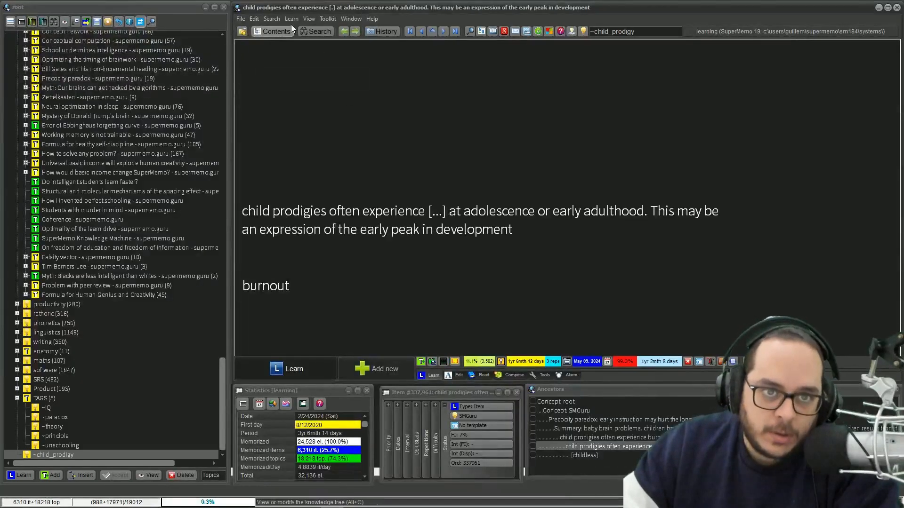
Step: Check the child prodigies item's link list for its linked concepts, and close the list
{"action": "left_click", "coordinate": [311, 21]}
{"action": "left_click", "coordinate": [323, 37]}
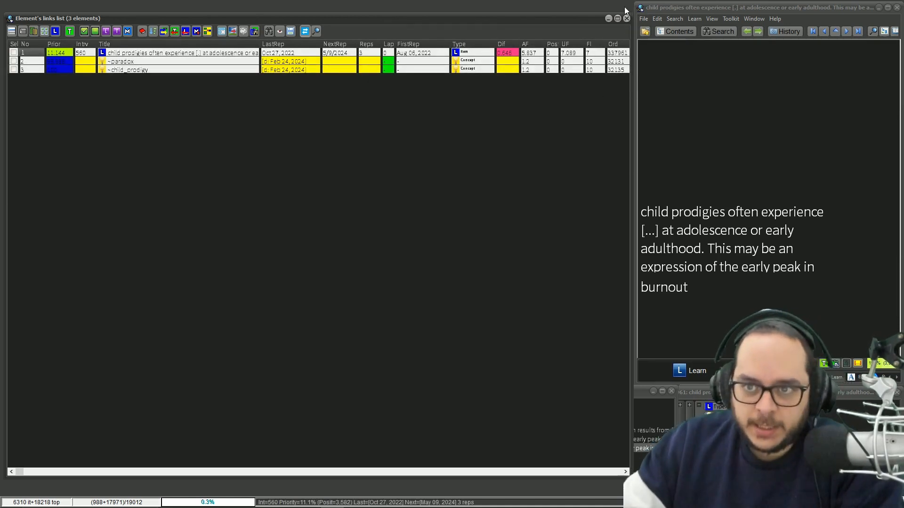
{"action": "left_click", "coordinate": [626, 19]}
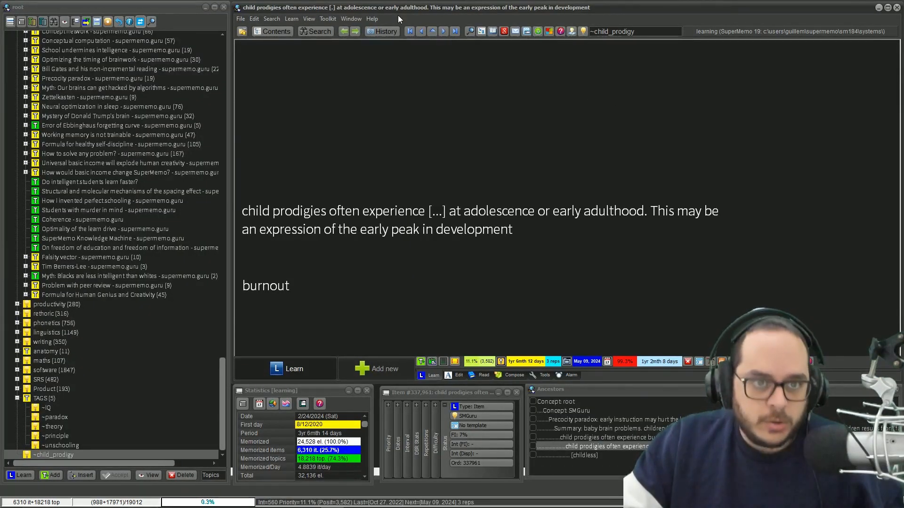
{"action": "key", "text": "alt+v"}
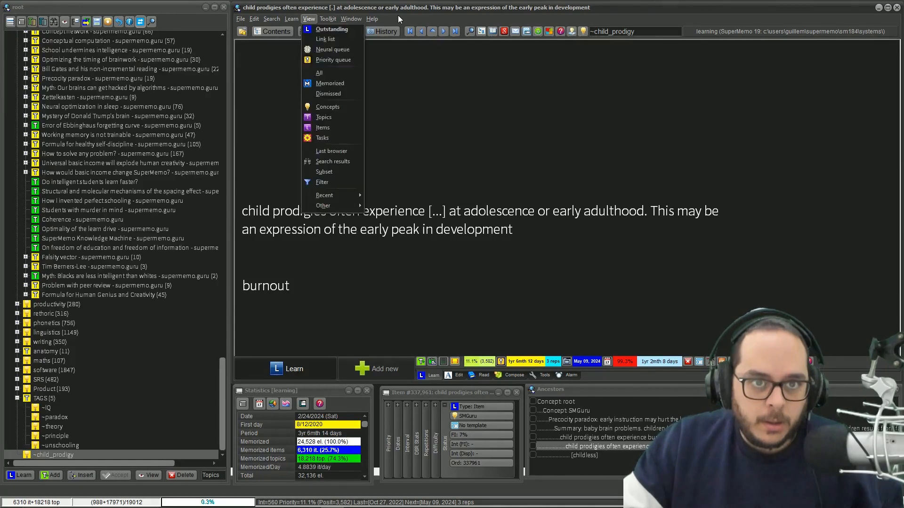
{"action": "key", "text": "l"}
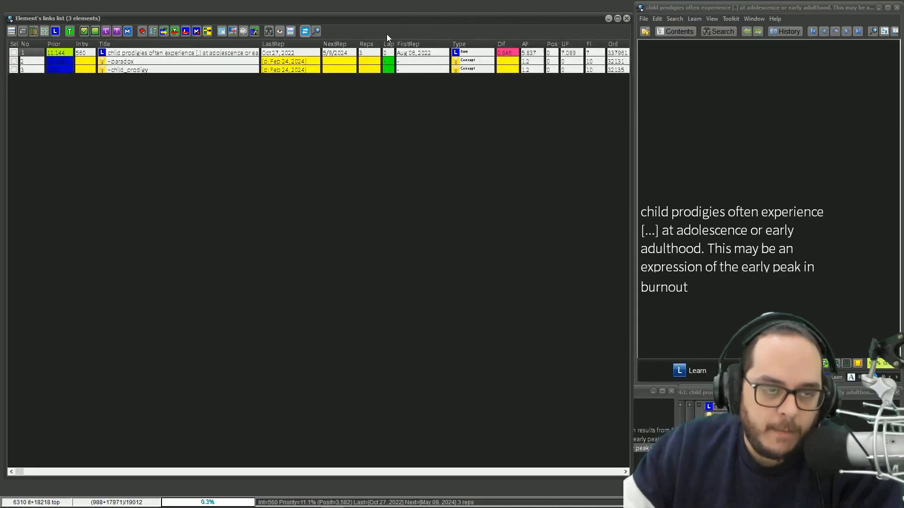
{"action": "key", "text": "Escape"}
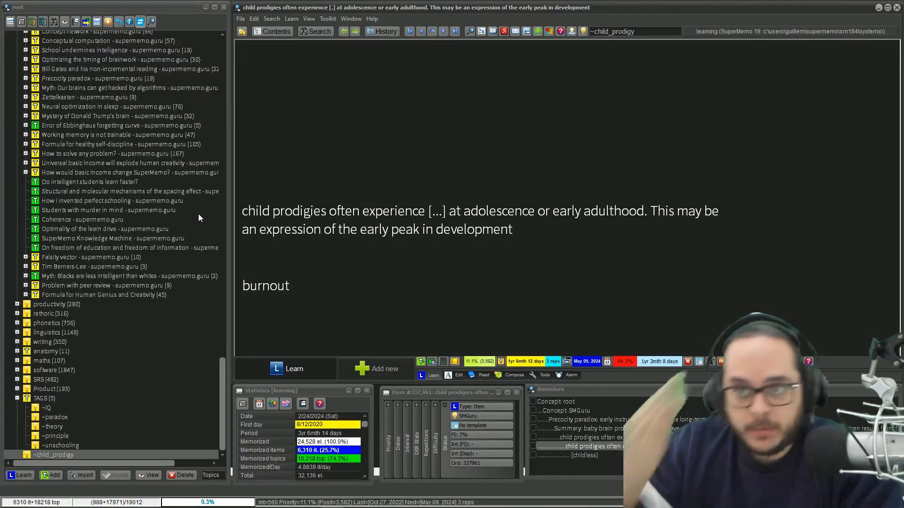
Step: Switch the current concept to imports and go to the root concept in the contents tree
{"action": "left_click", "coordinate": [583, 30]}
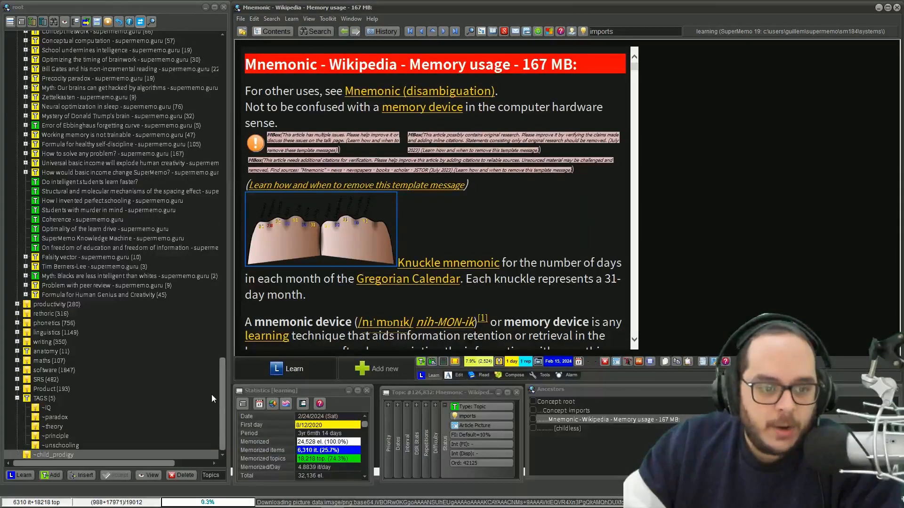
{"action": "left_click_drag", "start_coordinate": [221, 400], "coordinate": [197, 72]}
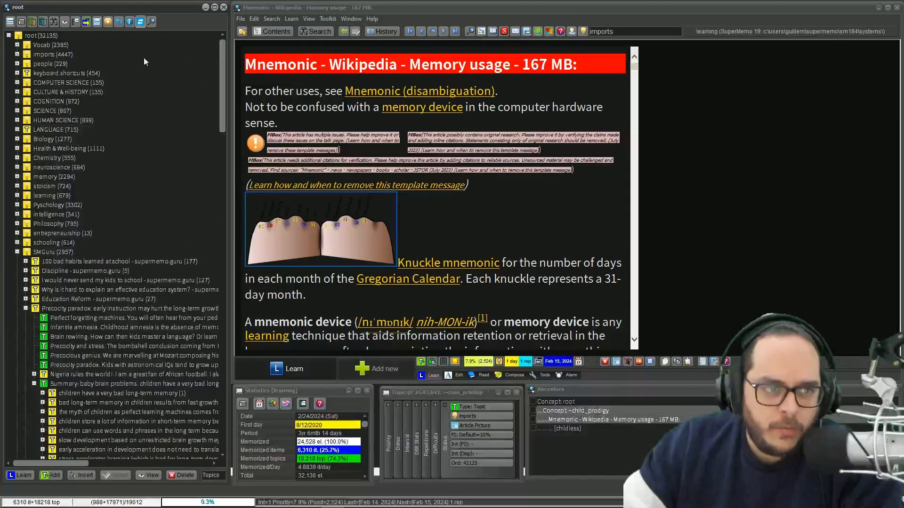
{"action": "left_click", "coordinate": [42, 35]}
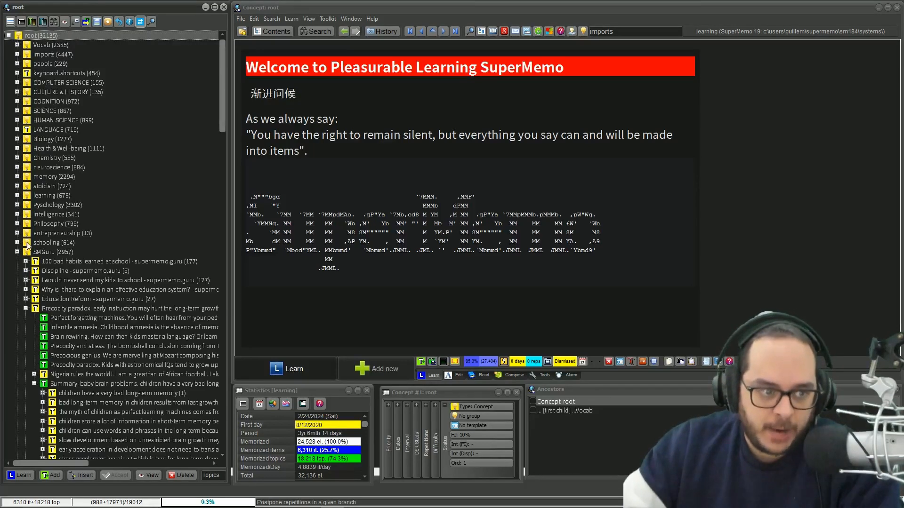
Step: Show the link list of the ~paradox concept under the TAGS branch
{"action": "left_click_drag", "start_coordinate": [222, 123], "coordinate": [235, 463]}
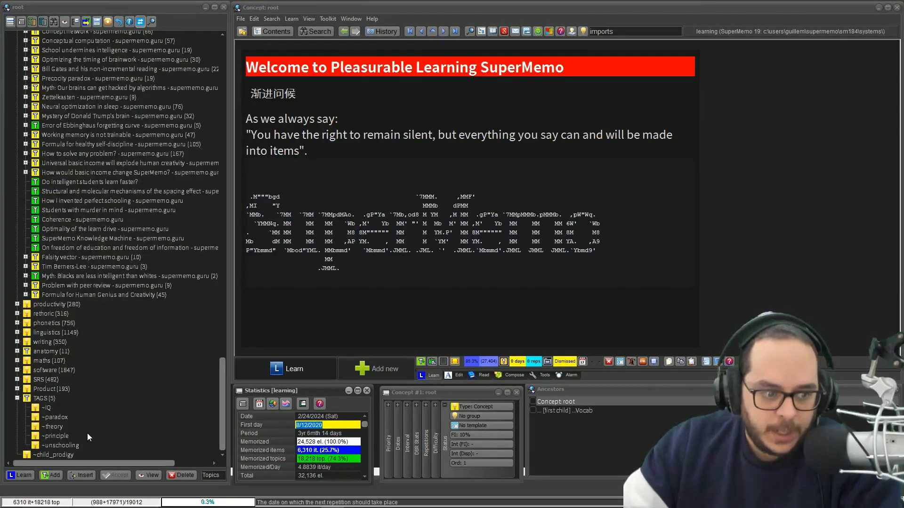
{"action": "left_click", "coordinate": [56, 416]}
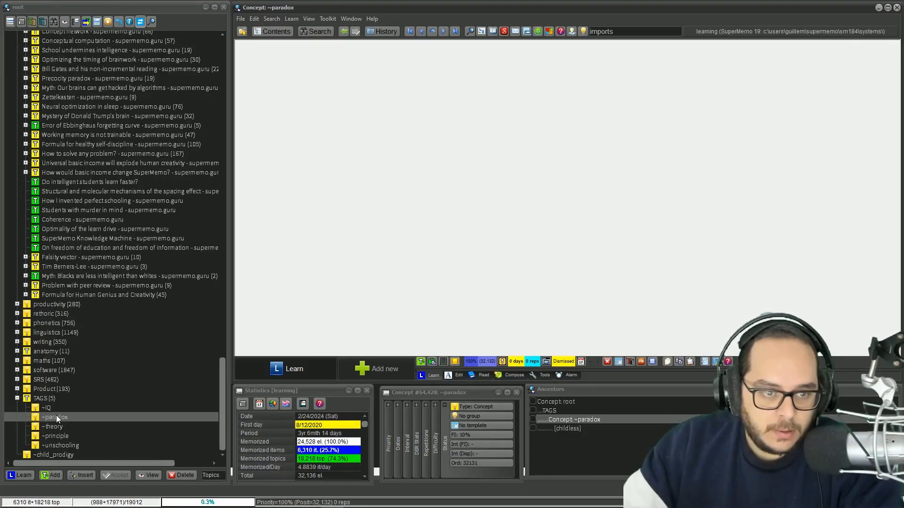
{"action": "left_click", "coordinate": [314, 18]}
{"action": "left_click", "coordinate": [318, 44]}
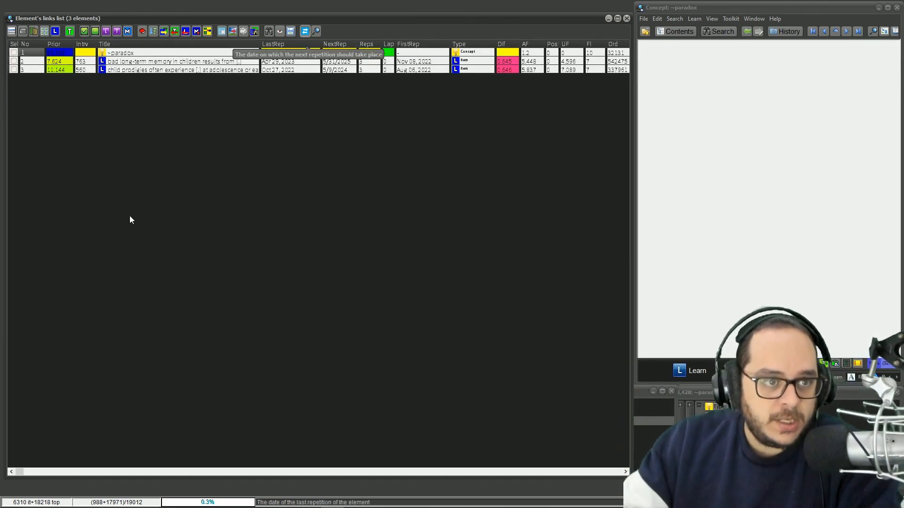
Step: View the child prodigies and bad long-term memory items in the ~paradox link list
{"action": "left_click", "coordinate": [135, 61]}
{"action": "left_click", "coordinate": [151, 70]}
{"action": "left_click", "coordinate": [149, 70]}
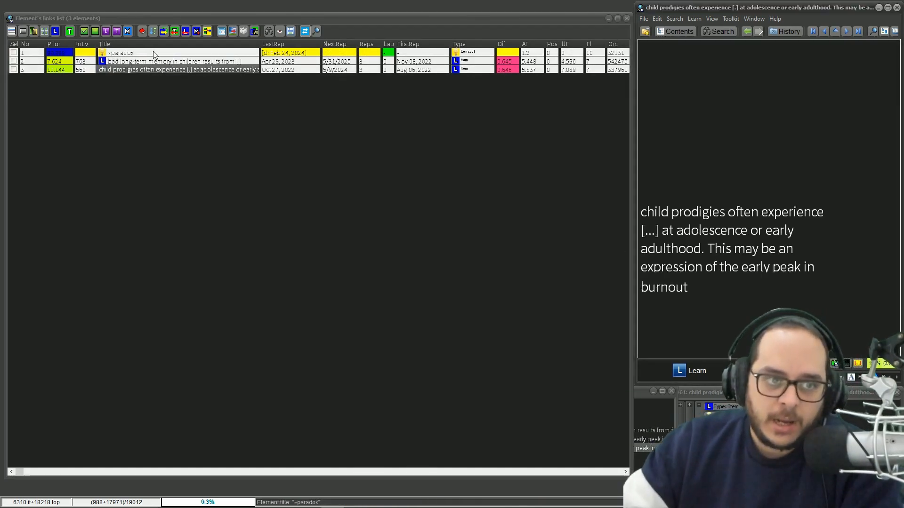
{"action": "left_click", "coordinate": [160, 62]}
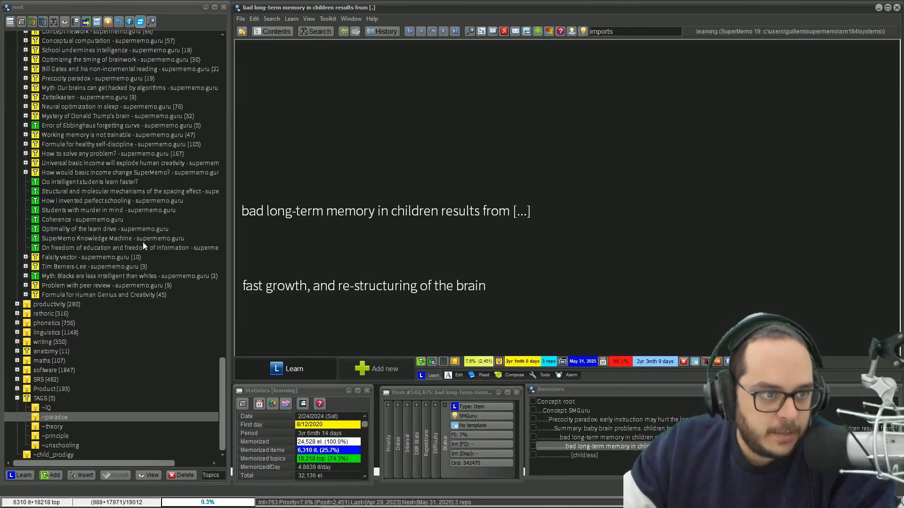
Step: Find the "IQ is a dismal measure of intelligence" article under SMGuru and list only the items of its branch
{"action": "scroll", "coordinate": [157, 148], "scroll_direction": "up", "scroll_amount": 2}
{"action": "left_click", "coordinate": [151, 127]}
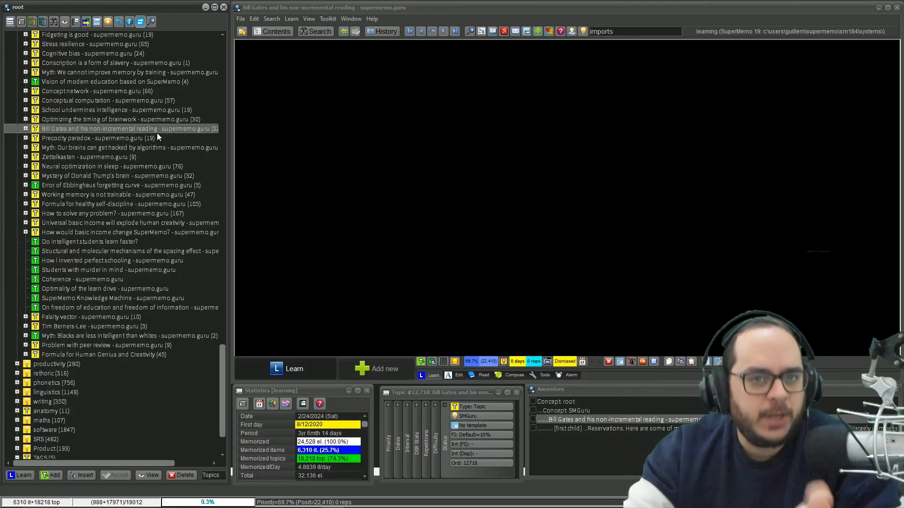
{"action": "left_click", "coordinate": [140, 148]}
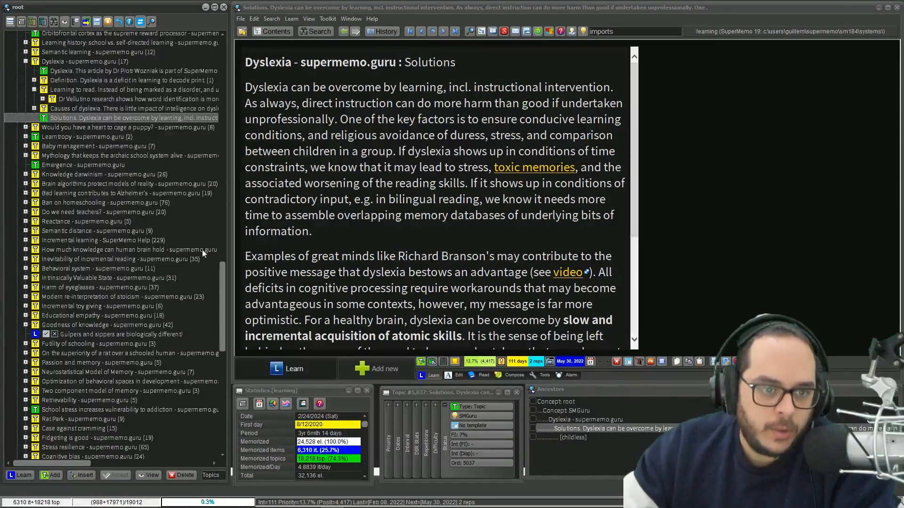
{"action": "left_click_drag", "start_coordinate": [219, 277], "coordinate": [216, 246]}
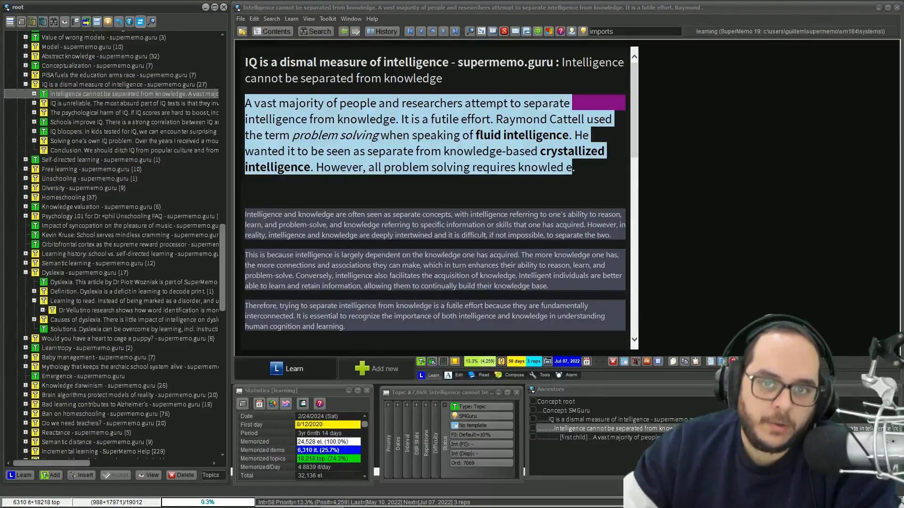
{"action": "scroll", "coordinate": [332, 132], "scroll_direction": "up", "scroll_amount": 2}
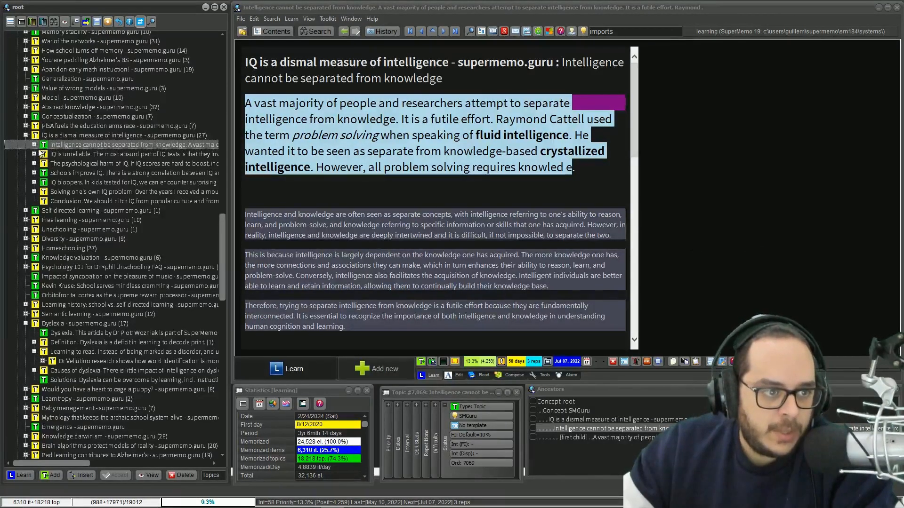
{"action": "left_click", "coordinate": [59, 137]}
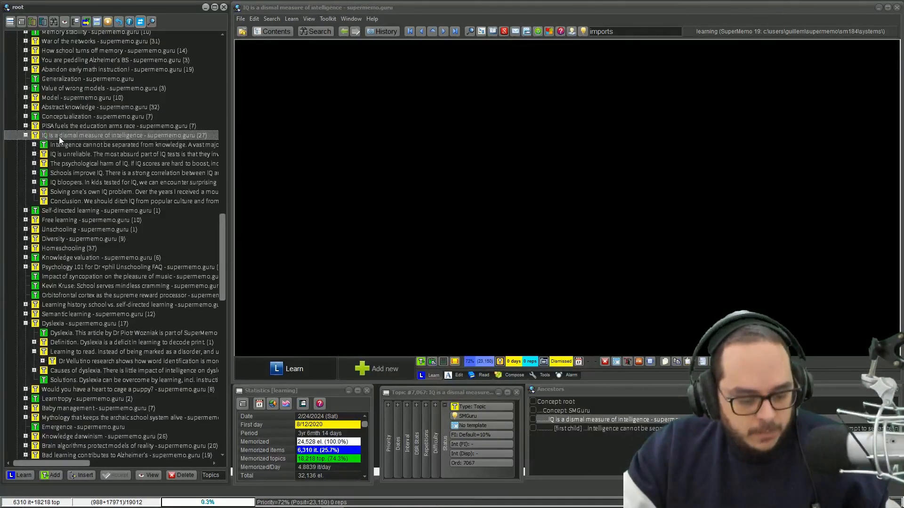
{"action": "key", "text": "ctrl+space"}
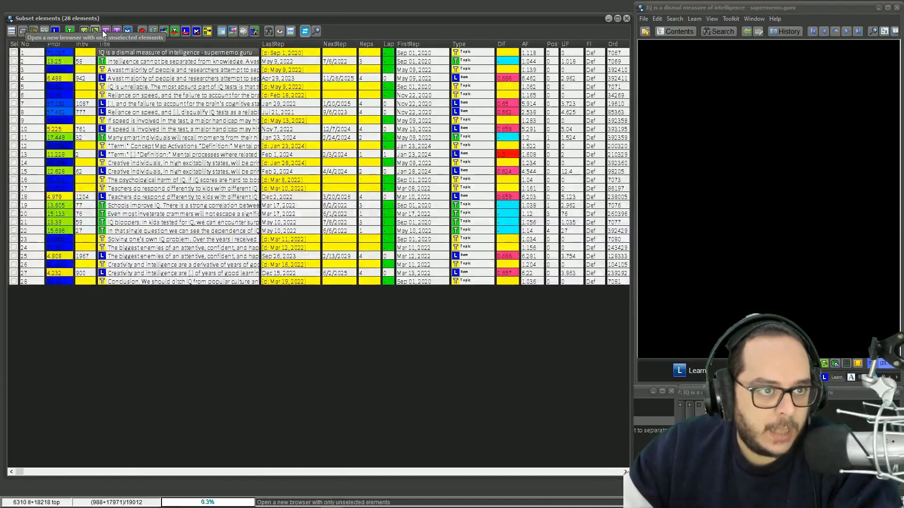
{"action": "left_click", "coordinate": [70, 31]}
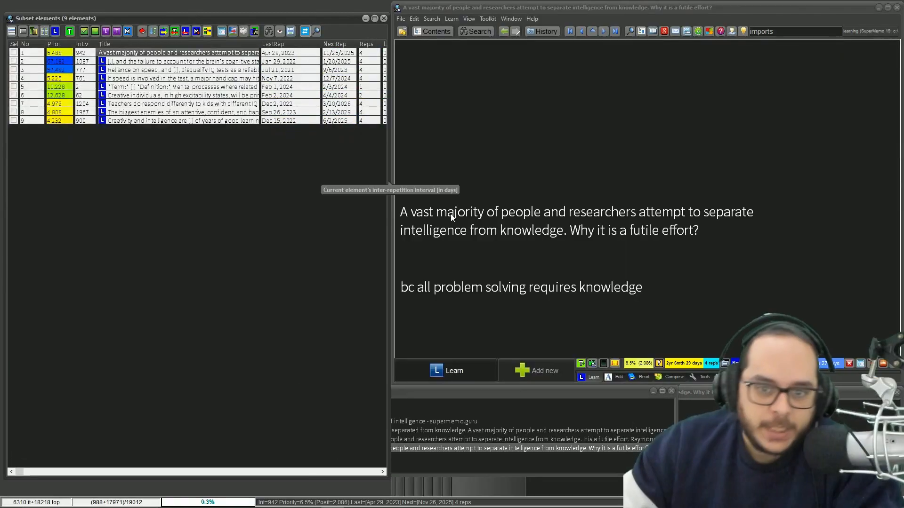
Step: Enclose the word "intelligence" in double square brackets in the question of the first listed item
{"action": "left_click", "coordinate": [468, 237]}
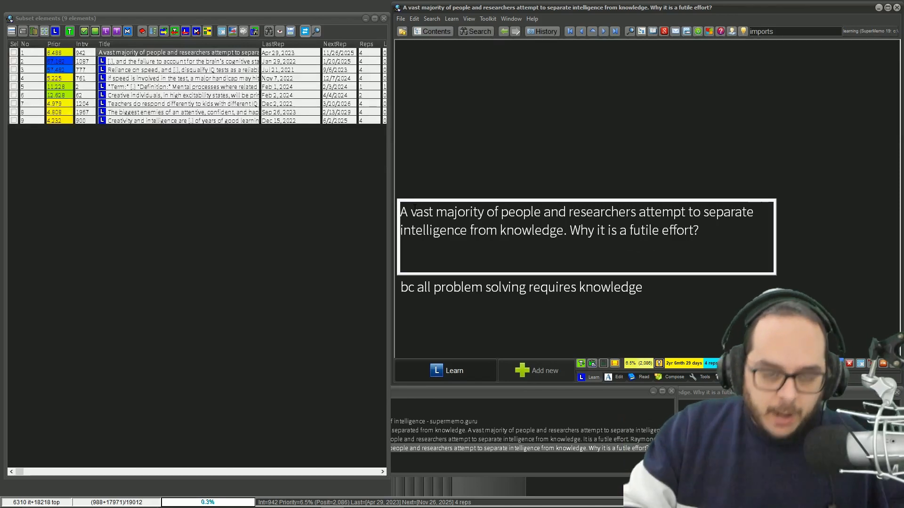
{"action": "type", "text": "[["}
{"action": "key", "text": "Right"}
{"action": "key", "text": "Right"}
{"action": "key", "text": "Right"}
{"action": "key", "text": "Right"}
{"action": "key", "text": "Right"}
{"action": "key", "text": "Right"}
{"action": "key", "text": "Right"}
{"action": "key", "text": "Right"}
{"action": "key", "text": "Right"}
{"action": "key", "text": "Right"}
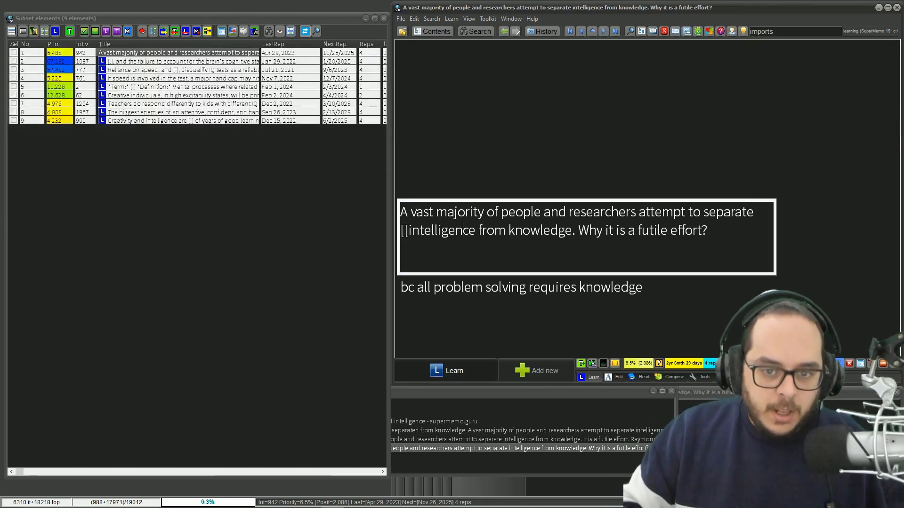
{"action": "key", "text": "Right"}
{"action": "key", "text": "Right"}
{"action": "type", "text": "]]"}
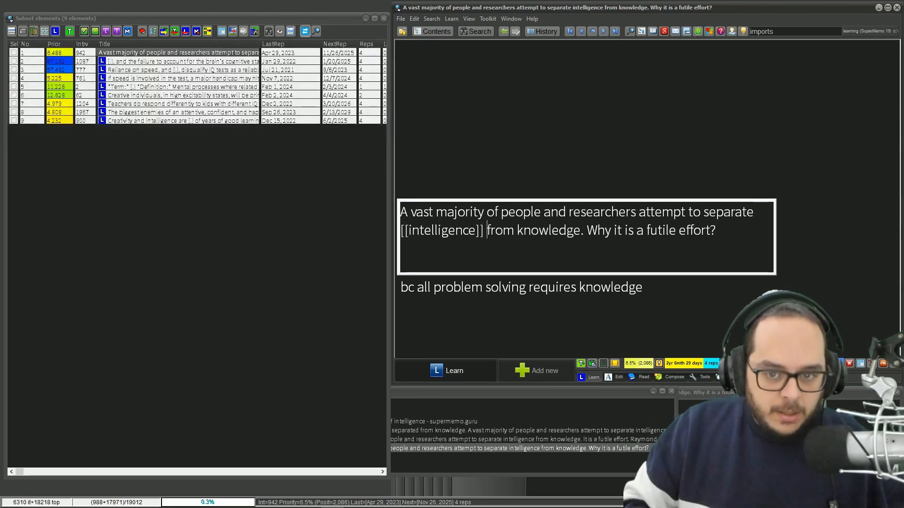
Step: Enclose the word "knowledge" in double square brackets in the same question
{"action": "key", "text": "Right"}
{"action": "key", "text": "Right"}
{"action": "key", "text": "Right"}
{"action": "key", "text": "Right"}
{"action": "key", "text": "Right"}
{"action": "key", "text": "Right"}
{"action": "type", "text": "[["}
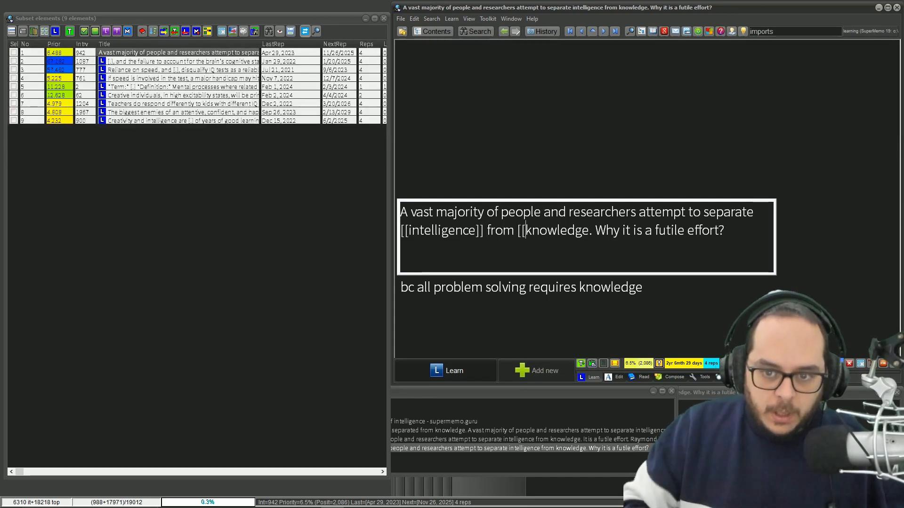
{"action": "key", "text": "Right"}
{"action": "key", "text": "Right"}
{"action": "key", "text": "Right"}
{"action": "key", "text": "Right"}
{"action": "key", "text": "Right"}
{"action": "key", "text": "Right"}
{"action": "key", "text": "Right"}
{"action": "key", "text": "Right"}
{"action": "key", "text": "Right"}
{"action": "type", "text": "]]"}
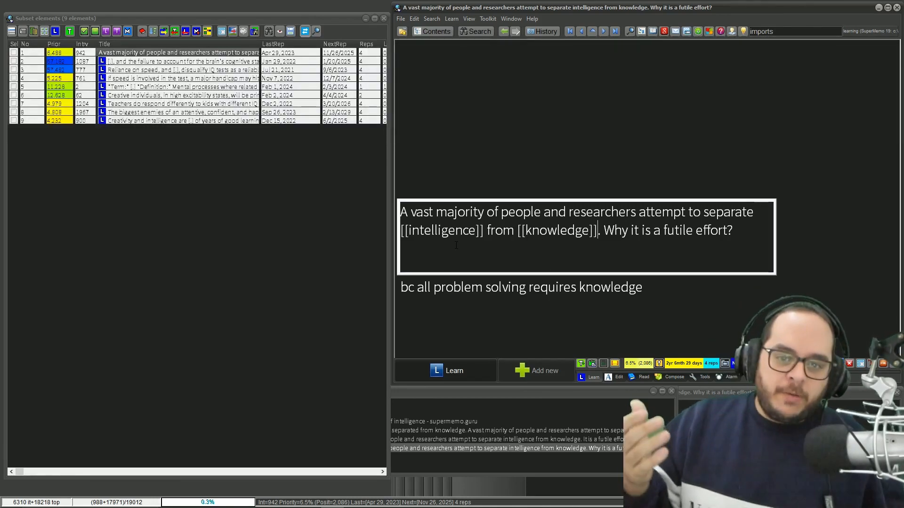
Step: Search the collection for all elements containing "[[", using the opening brackets before "intelligence"
{"action": "left_click", "coordinate": [456, 231]}
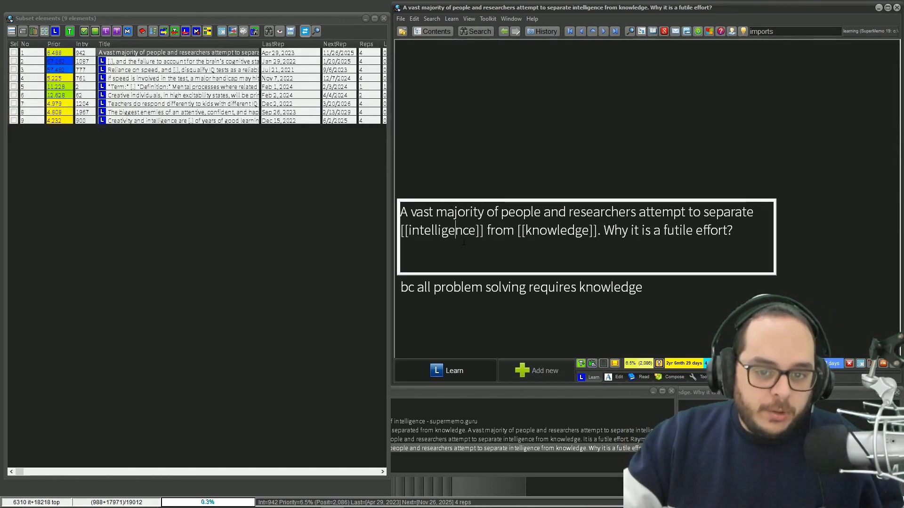
{"action": "mouse_move", "coordinate": [483, 231]}
{"action": "left_mouse_down"}
{"action": "mouse_move", "coordinate": [401, 230]}
{"action": "mouse_move", "coordinate": [484, 230]}
{"action": "left_mouse_up"}
{"action": "left_click", "coordinate": [400, 230]}
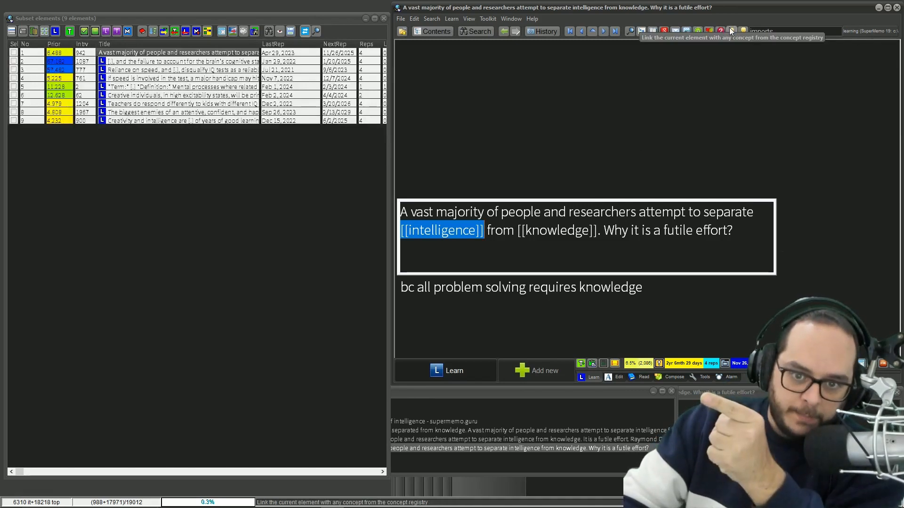
{"action": "left_click", "coordinate": [447, 210]}
{"action": "left_click_drag", "start_coordinate": [405, 230], "coordinate": [400, 229]}
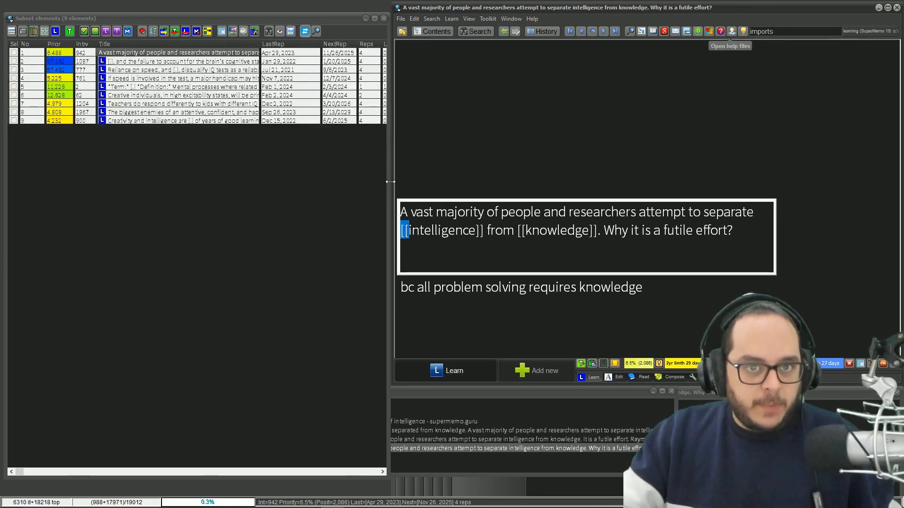
{"action": "key", "text": "ctrl+F3"}
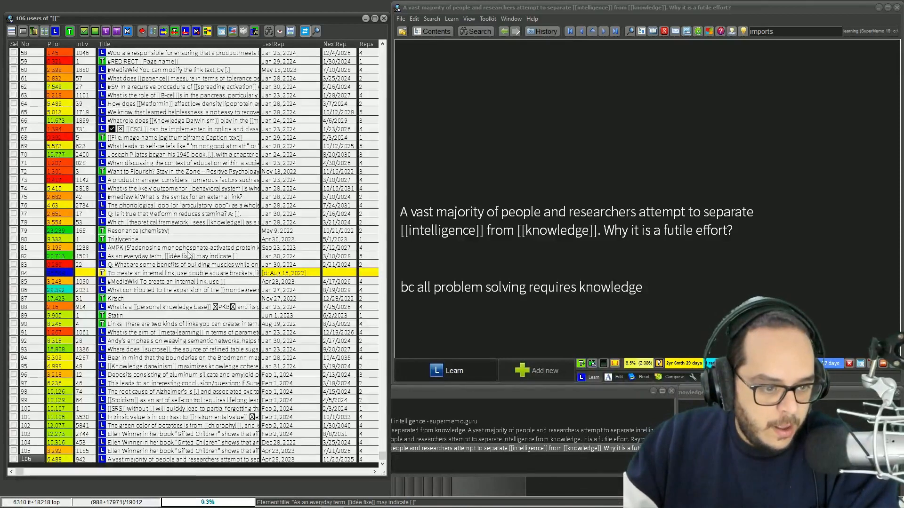
Step: View the [[Knowledge darwinism]] item from the search results along with its element data
{"action": "left_click", "coordinate": [155, 401]}
{"action": "left_click", "coordinate": [146, 366]}
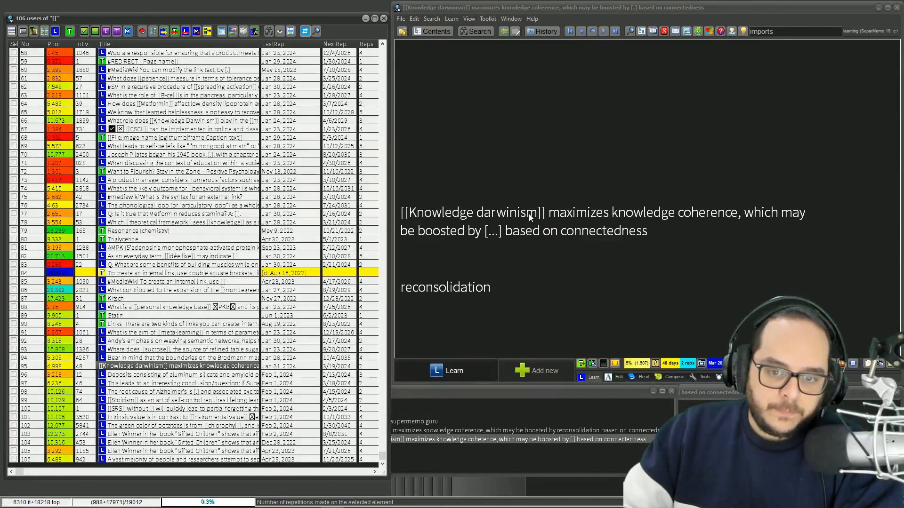
{"action": "left_click", "coordinate": [705, 391]}
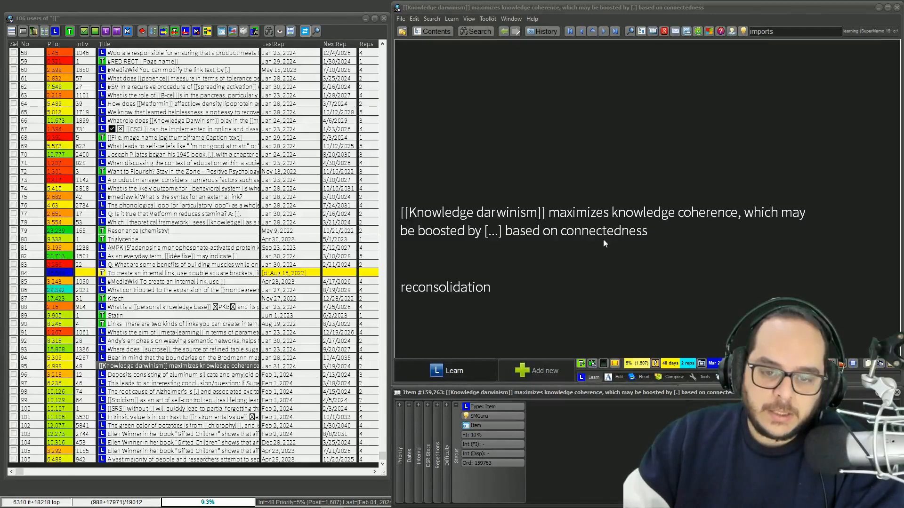
{"action": "left_click", "coordinate": [465, 292]}
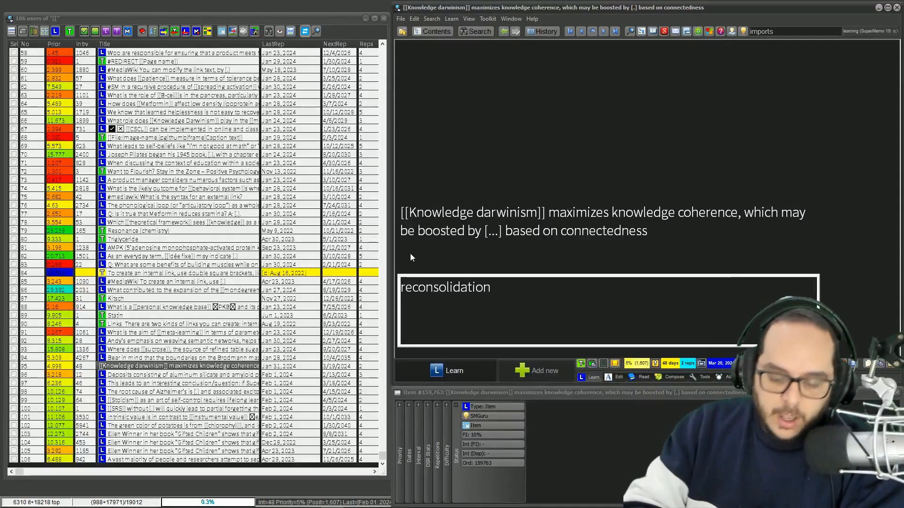
Step: Enclose the word "reconsolidation" in double square brackets in the answer of the [[Knowledge darwinism]] item
{"action": "key", "text": "Home"}
{"action": "type", "text": "[["}
{"action": "key", "text": "Right"}
{"action": "key", "text": "Right"}
{"action": "key", "text": "Right"}
{"action": "key", "text": "Right"}
{"action": "key", "text": "Right"}
{"action": "key", "text": "Right"}
{"action": "key", "text": "Right"}
{"action": "key", "text": "Right"}
{"action": "key", "text": "Right"}
{"action": "key", "text": "Right"}
{"action": "key", "text": "Right"}
{"action": "key", "text": "Right"}
{"action": "key", "text": "Right"}
{"action": "key", "text": "Right"}
{"action": "key", "text": "Right"}
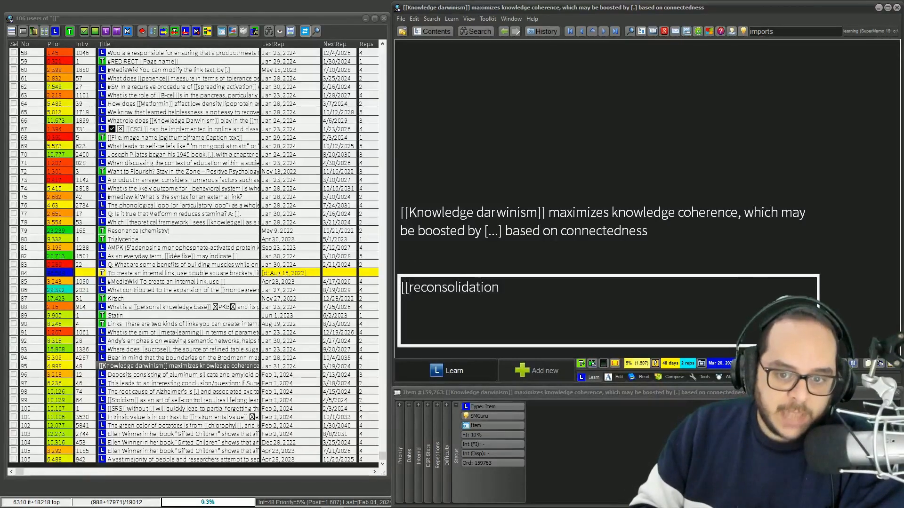
{"action": "type", "text": "]]"}
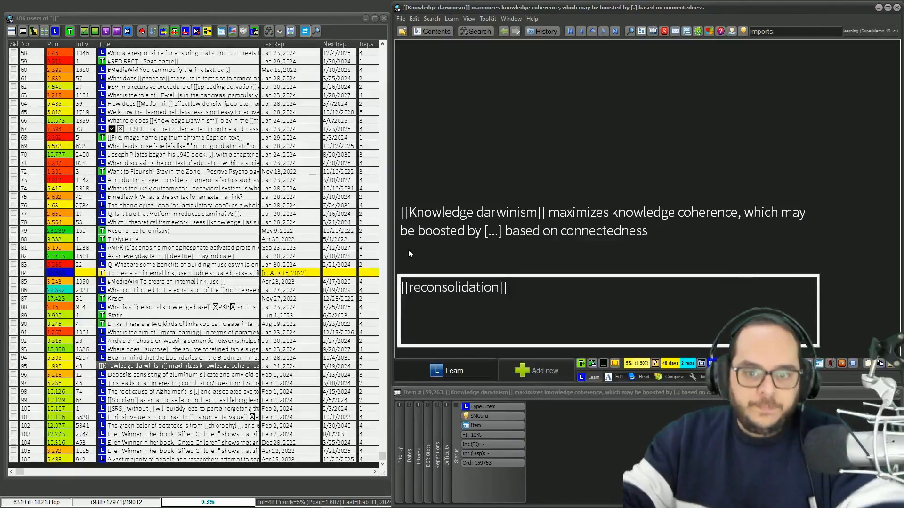
{"action": "key", "text": "Return"}
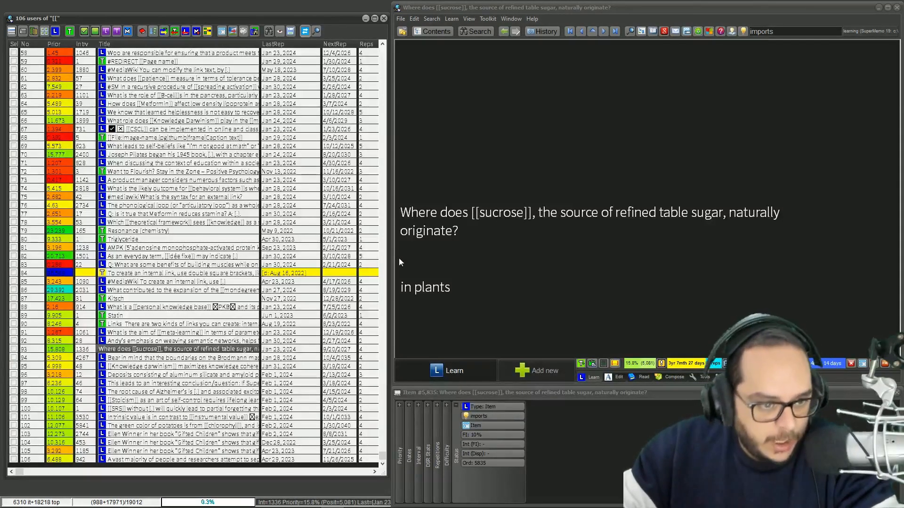
Step: Open the concept registry for linking from the "Which [[theoretical framework]] sees [[knowledge]] as a network" item, keeping the item visible beside it
{"action": "left_click", "coordinate": [430, 240]}
{"action": "key", "text": "alt+Left"}
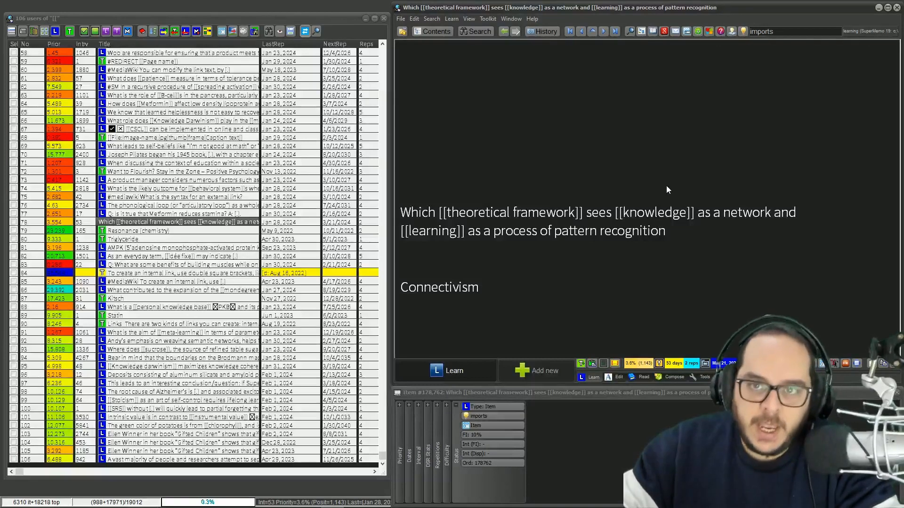
{"action": "left_click", "coordinate": [731, 32]}
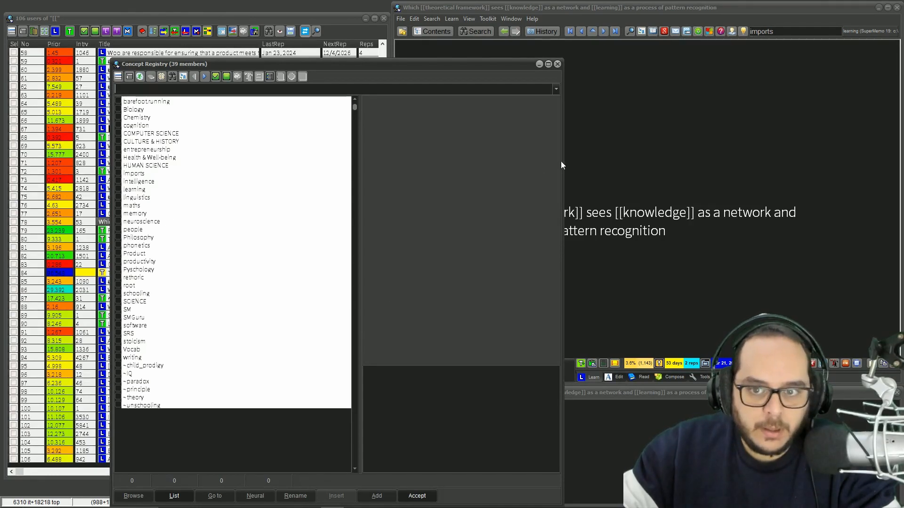
{"action": "left_click_drag", "start_coordinate": [562, 164], "coordinate": [449, 164]}
{"action": "left_click_drag", "start_coordinate": [335, 67], "coordinate": [289, 29]}
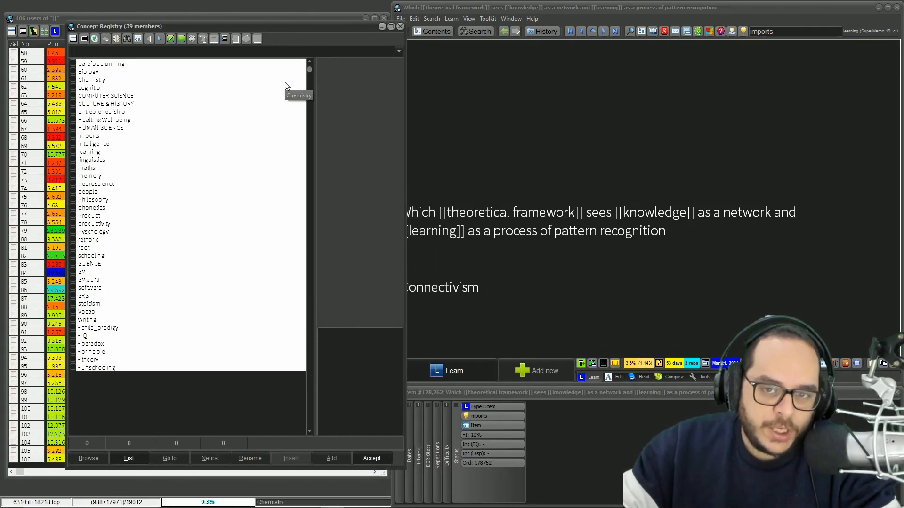
Step: Add a new concept named "~knowledge" to the registry and try to link it
{"action": "left_click", "coordinate": [331, 459]}
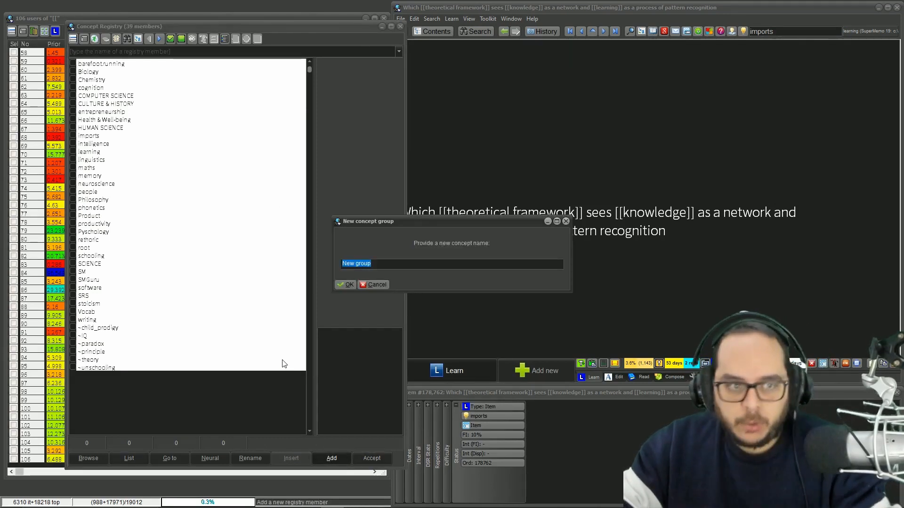
{"action": "type", "text": "~"}
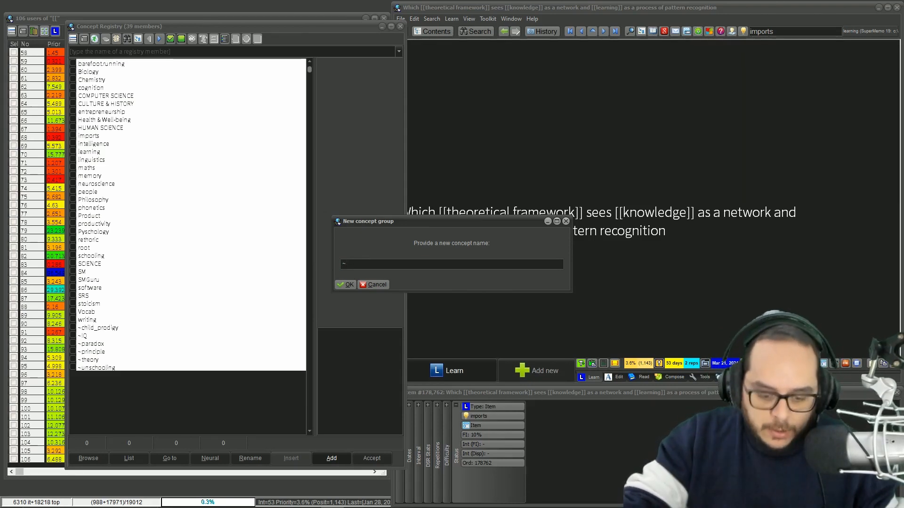
{"action": "type", "text": "~nowl"}
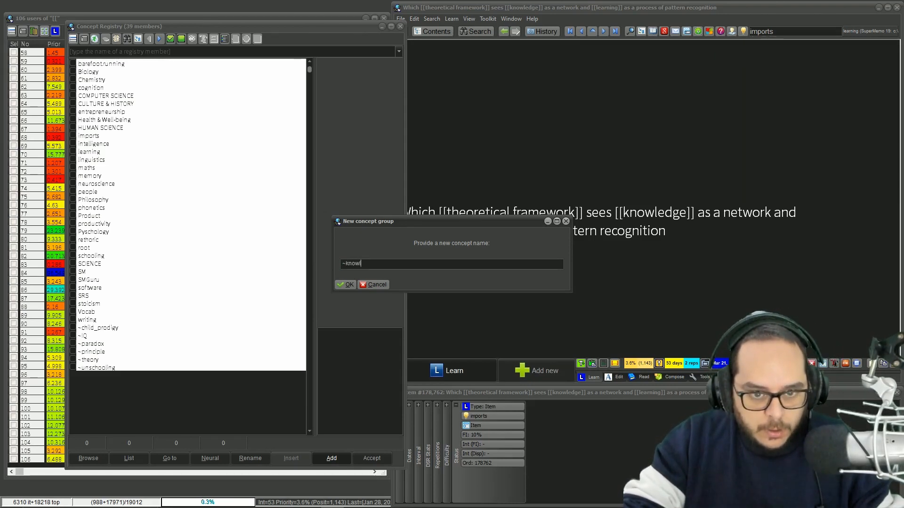
{"action": "type", "text": "edg"}
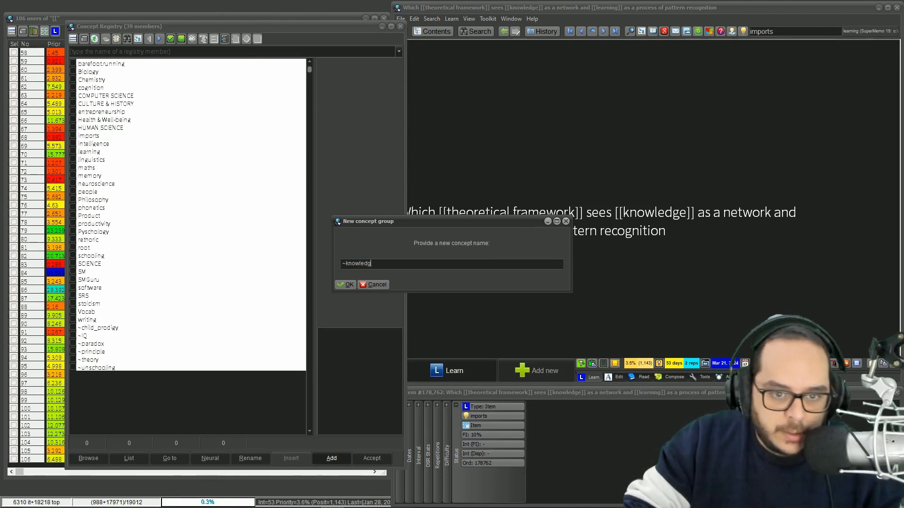
{"action": "type", "text": "e"}
{"action": "key", "text": "Return"}
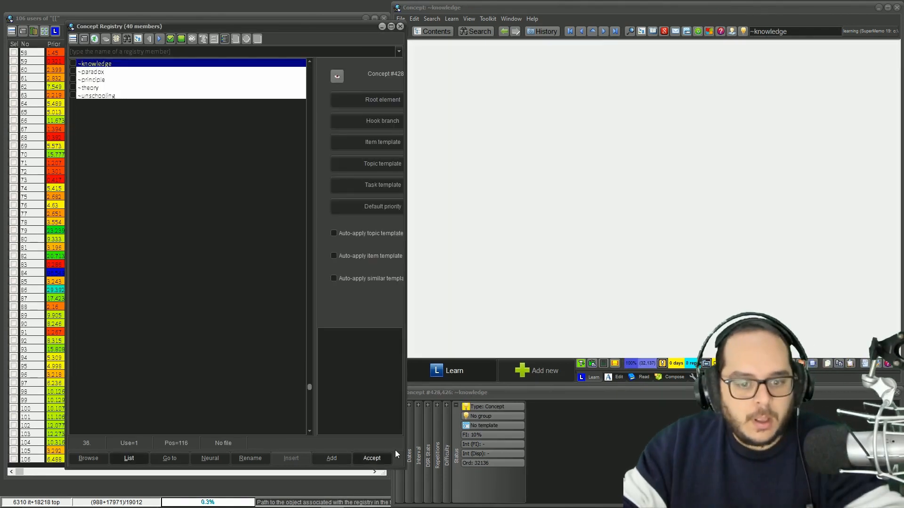
{"action": "left_click", "coordinate": [380, 460]}
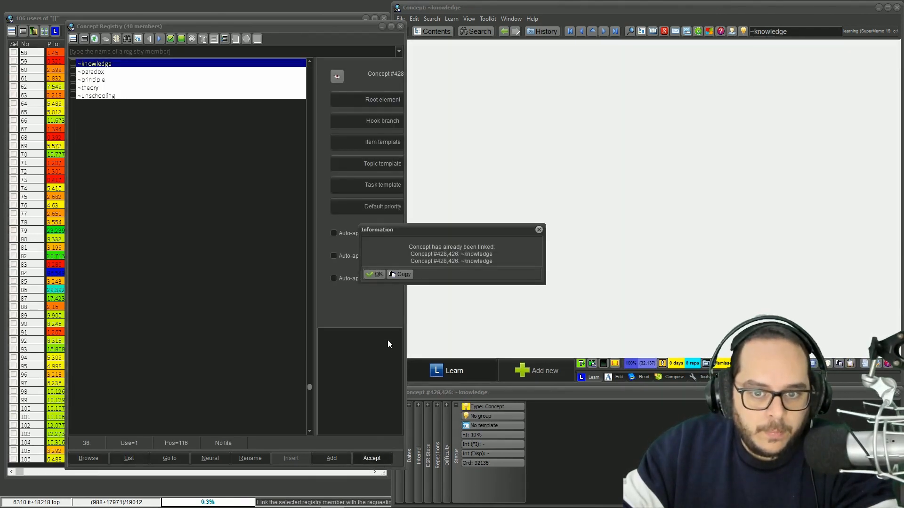
{"action": "left_click", "coordinate": [375, 275]}
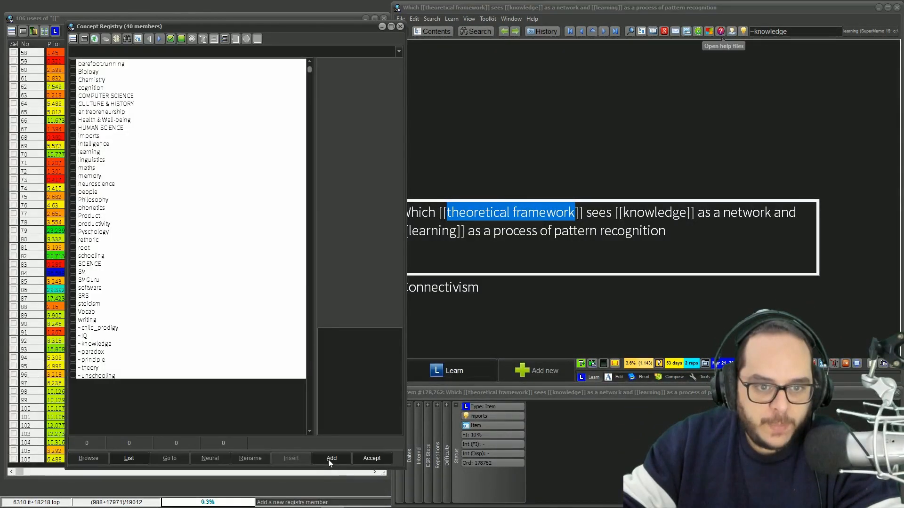
Step: Add a new concept named "~theoretical framework" to the registry and close the registry
{"action": "left_click", "coordinate": [331, 458]}
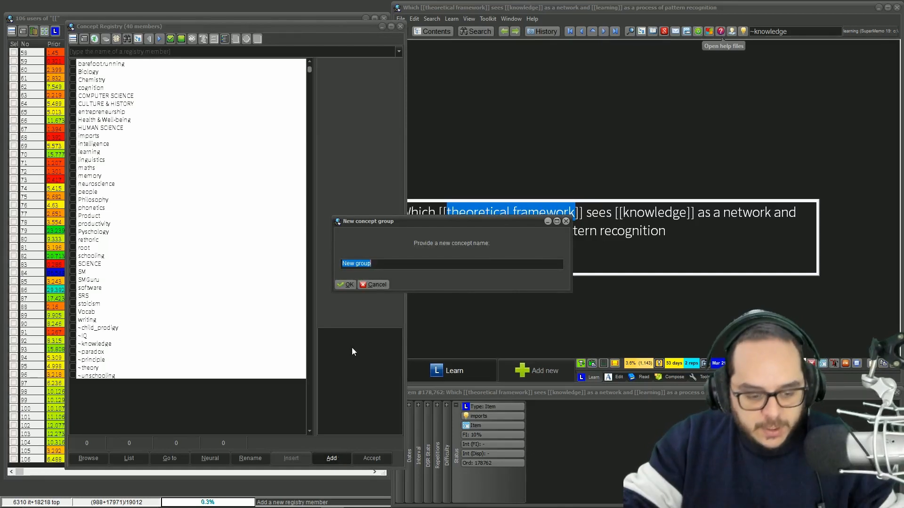
{"action": "type", "text": "~~"}
{"action": "key", "text": "BackSpace"}
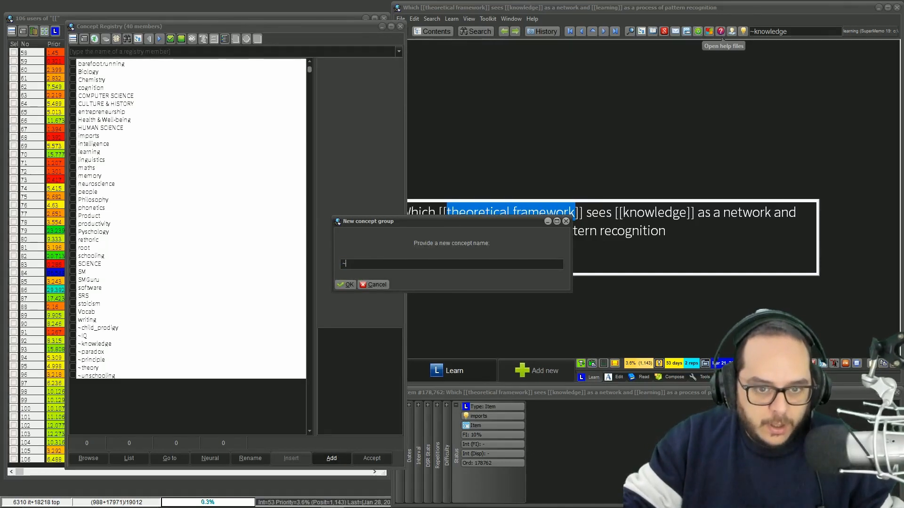
{"action": "type", "text": "theoretical framework"}
{"action": "key", "text": "Return"}
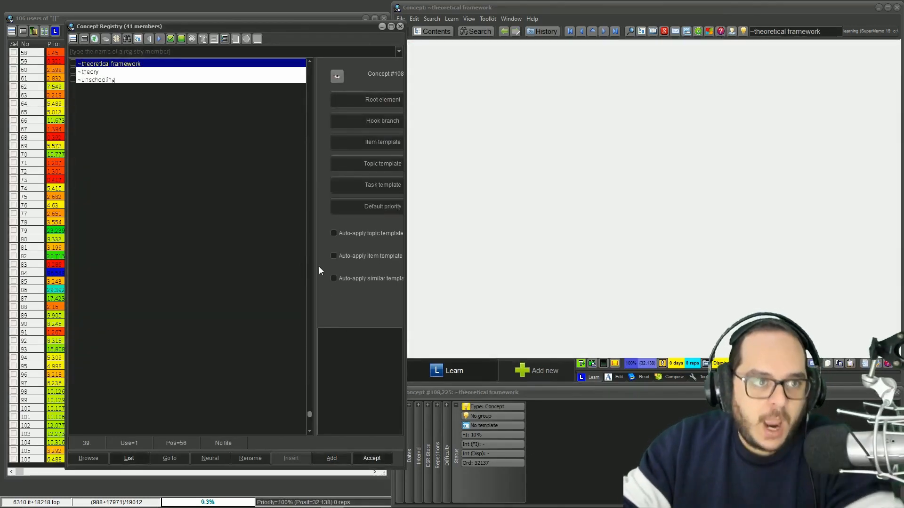
{"action": "left_click", "coordinate": [400, 27]}
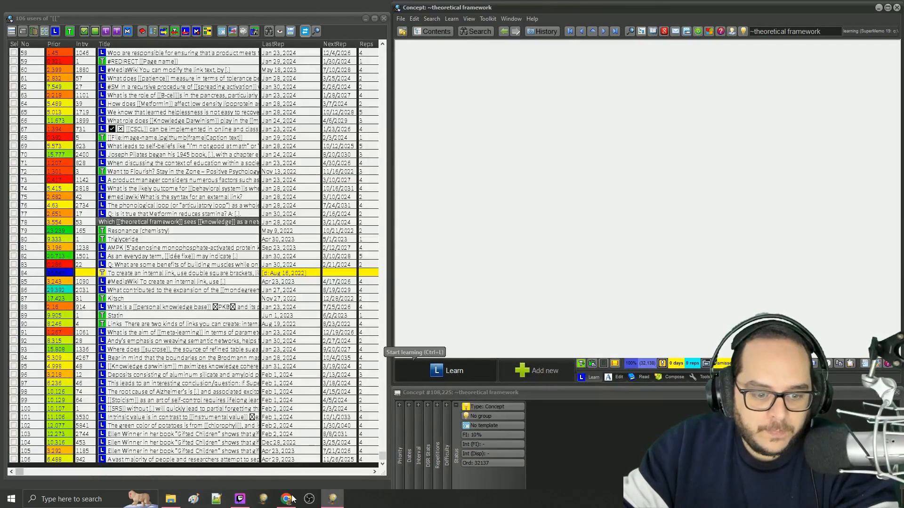
Step: Switch to Chrome and examine the ASCII code chart for the square bracket and tilde codes
{"action": "left_click", "coordinate": [292, 498]}
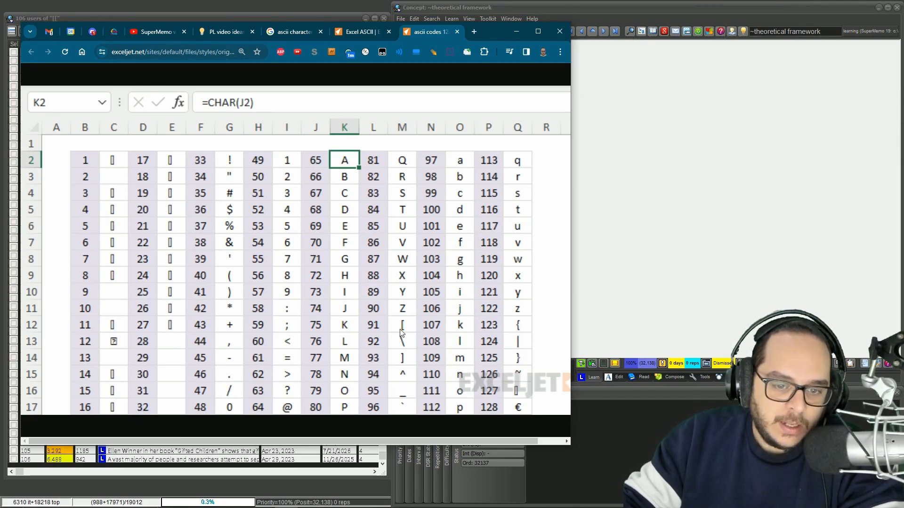
{"action": "left_click", "coordinate": [517, 32]}
Step: Rename the ~IQ concept to "[[IQ]]" in the concept registry
{"action": "left_click", "coordinate": [453, 18]}
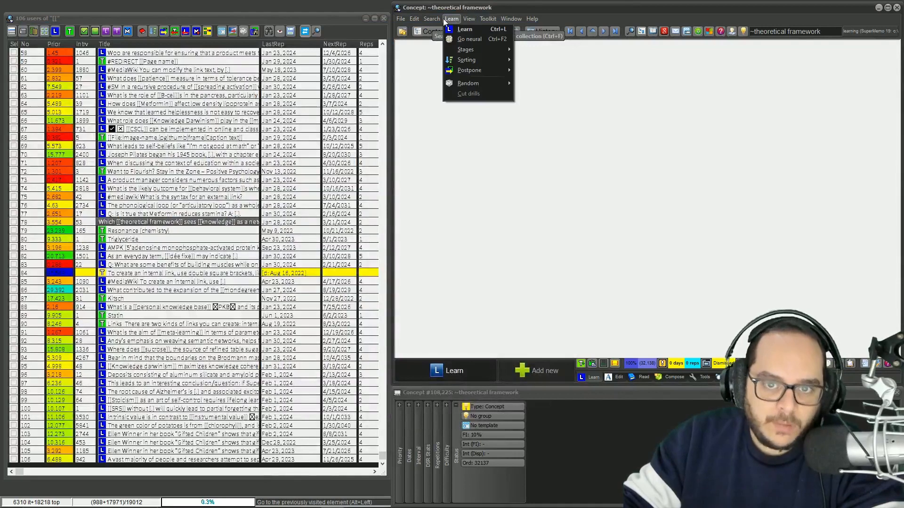
{"action": "left_click", "coordinate": [439, 20]}
{"action": "left_click", "coordinate": [471, 98]}
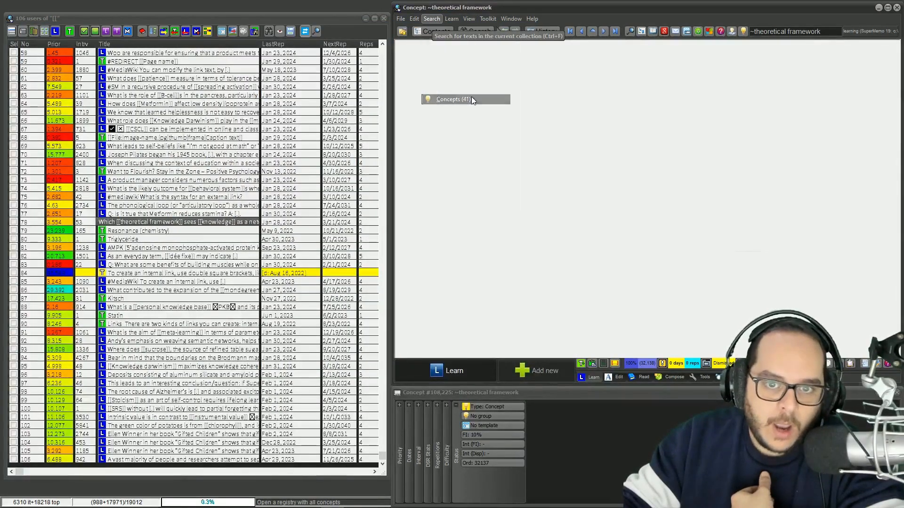
{"action": "scroll", "coordinate": [291, 213], "scroll_direction": "up", "scroll_amount": 5}
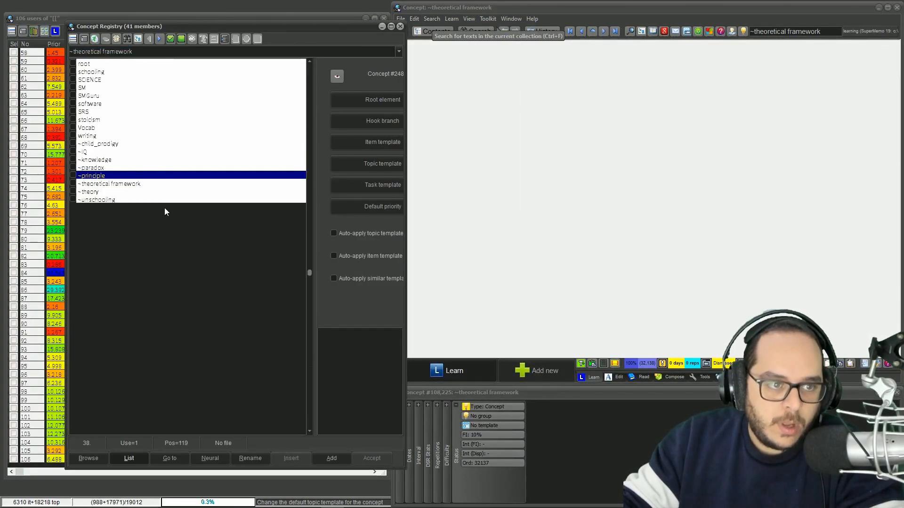
{"action": "left_click", "coordinate": [83, 152]}
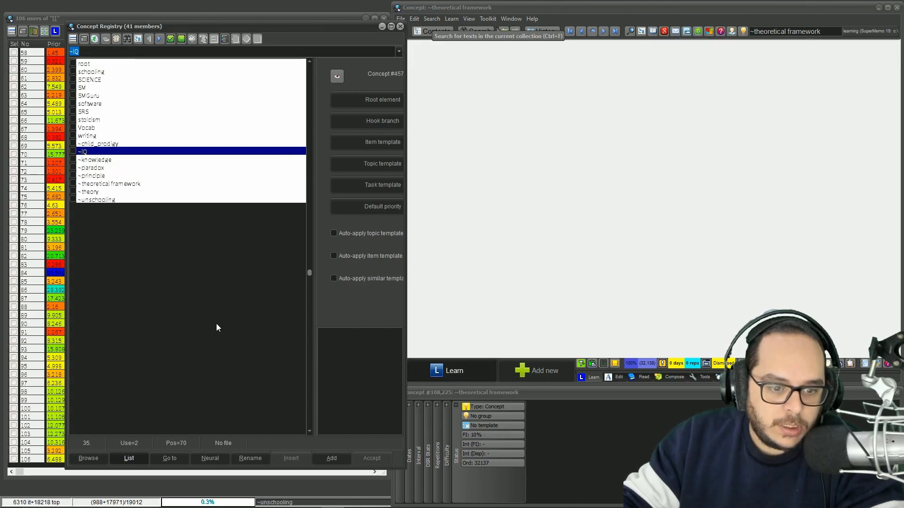
{"action": "left_click", "coordinate": [248, 458]}
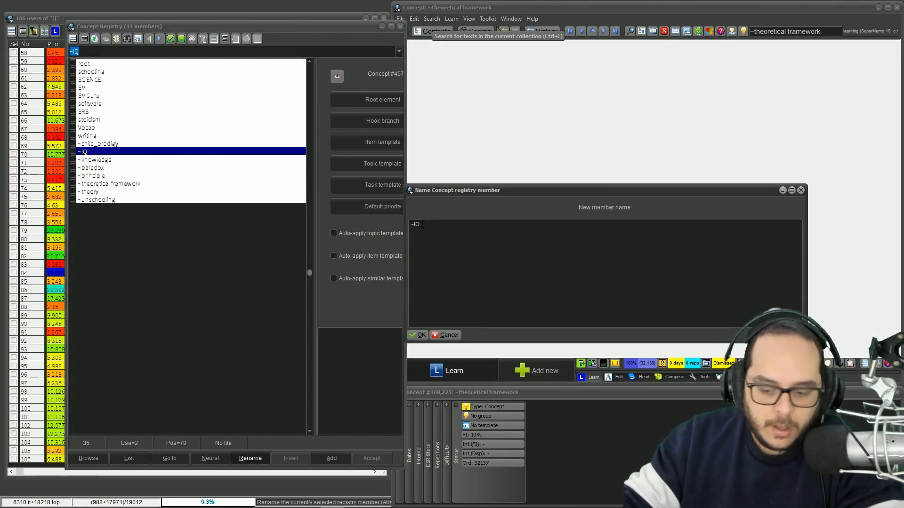
{"action": "key", "text": "Delete"}
{"action": "type", "text": "[["}
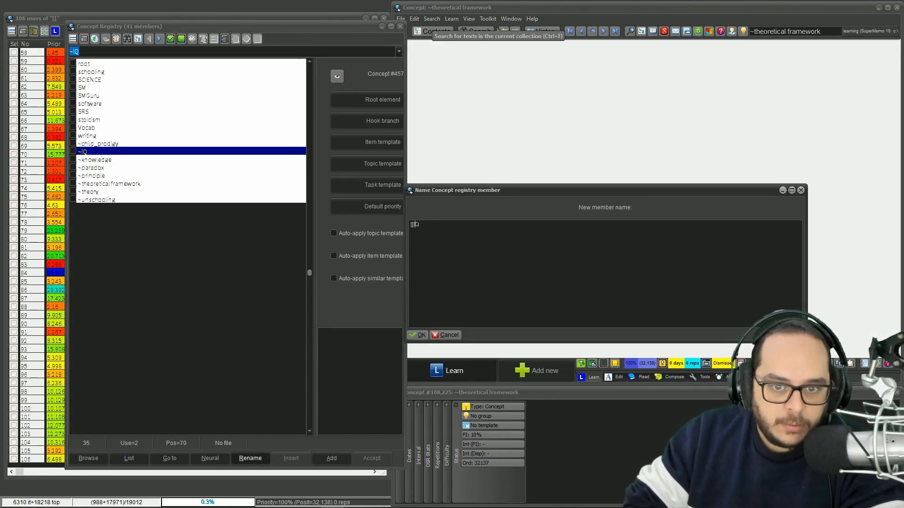
{"action": "key", "text": "End"}
{"action": "type", "text": "]]"}
{"action": "key", "text": "Return"}
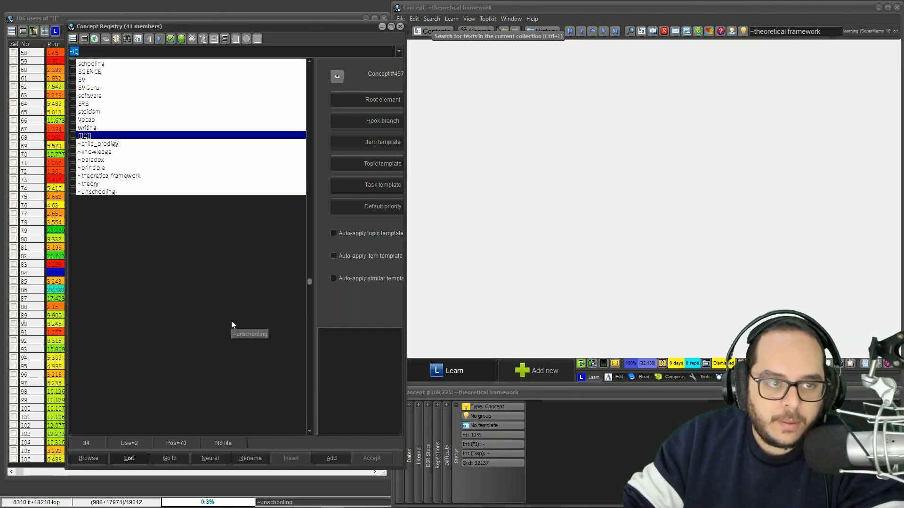
Step: Compare the sort order of the bracketed and tilde-prefixed concepts in the registry with the ASCII chart in Chrome
{"action": "scroll", "coordinate": [231, 322], "scroll_direction": "up", "scroll_amount": 9}
{"action": "left_click", "coordinate": [410, 499]}
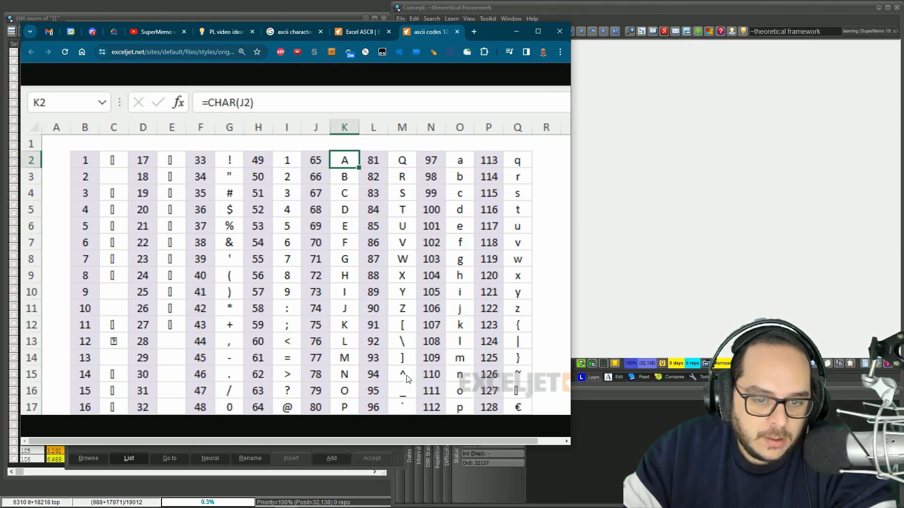
{"action": "key", "text": "alt+Tab"}
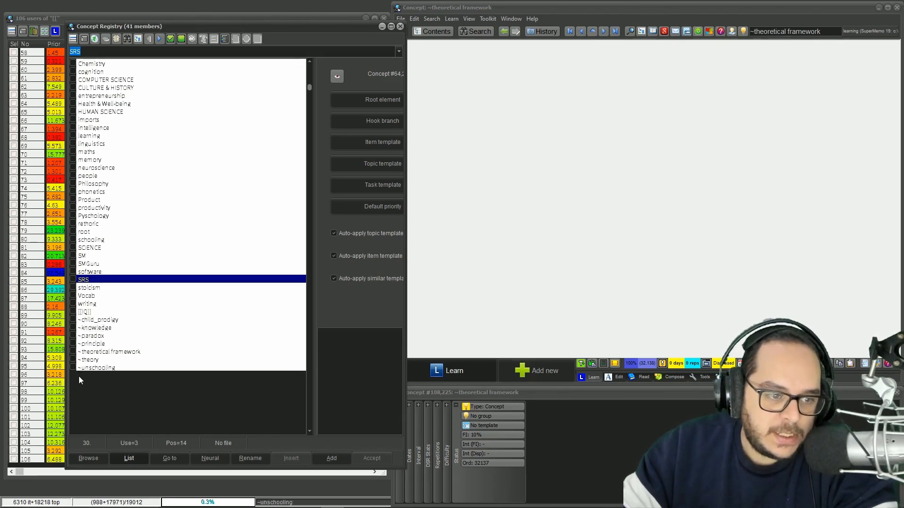
{"action": "left_click", "coordinate": [89, 320]}
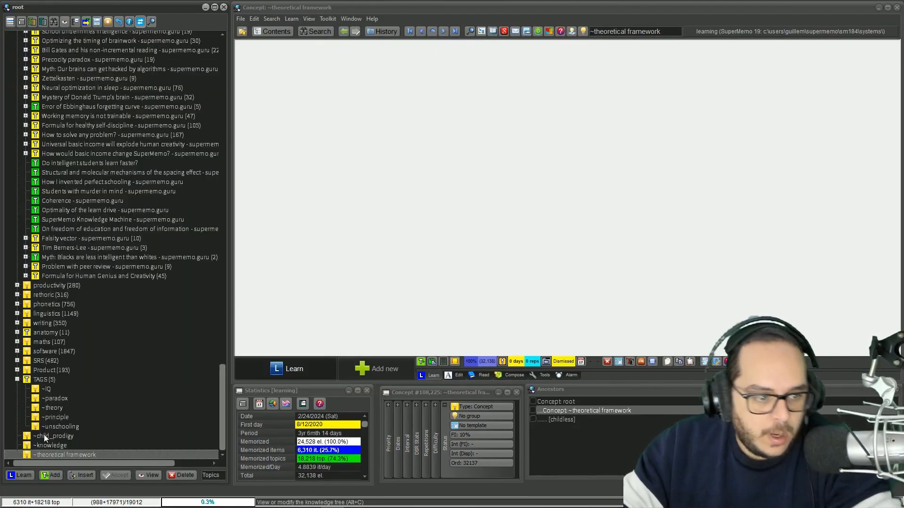
Step: Move the ~child_prodigy, ~knowledge and ~theoretical framework concepts together into the TAGS branch of the knowledge tree
{"action": "left_click", "coordinate": [43, 438]}
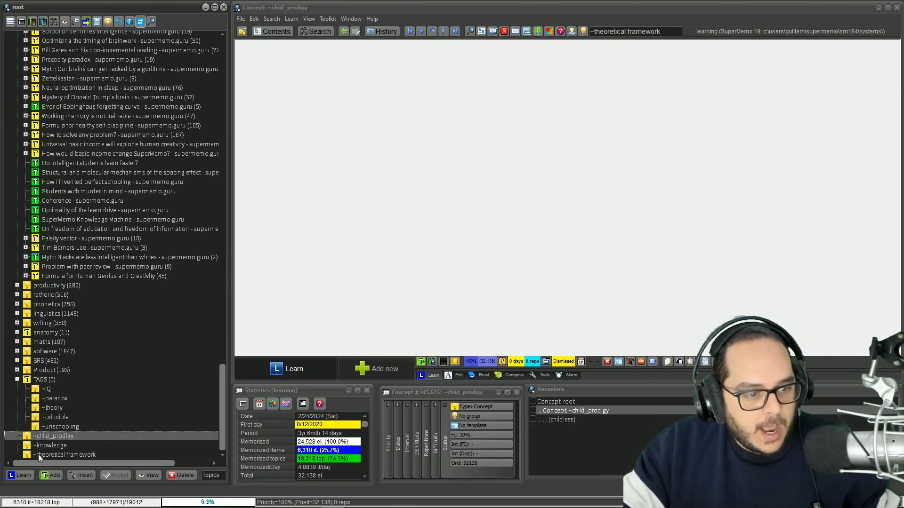
{"action": "left_click", "coordinate": [38, 454], "text": "shift"}
{"action": "left_click_drag", "start_coordinate": [40, 447], "coordinate": [52, 383]}
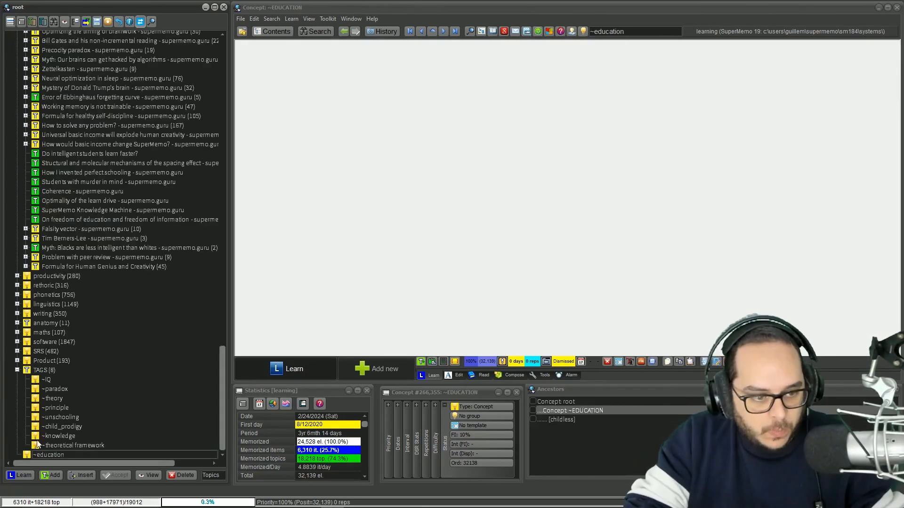
Step: Nest the ~unschooling concept under ~education in the knowledge tree and expand the ~education branch
{"action": "left_click", "coordinate": [43, 455]}
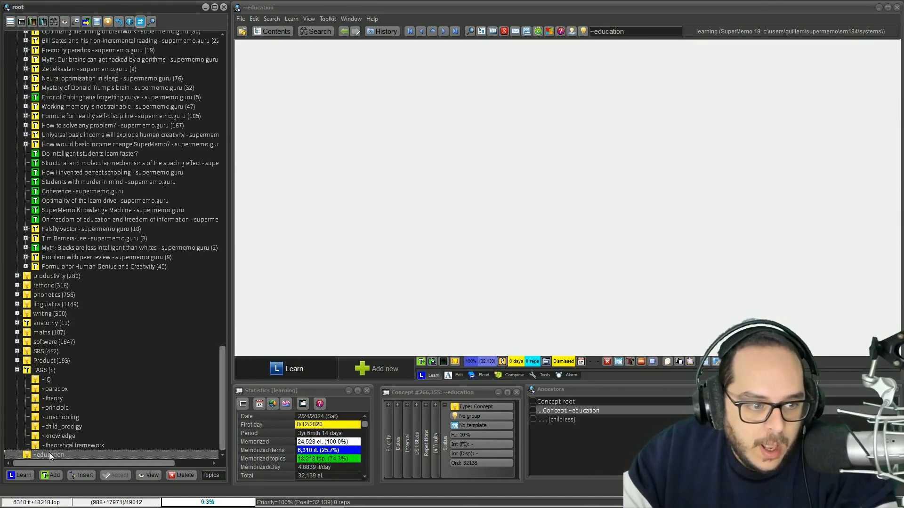
{"action": "left_click_drag", "start_coordinate": [47, 417], "coordinate": [45, 450]}
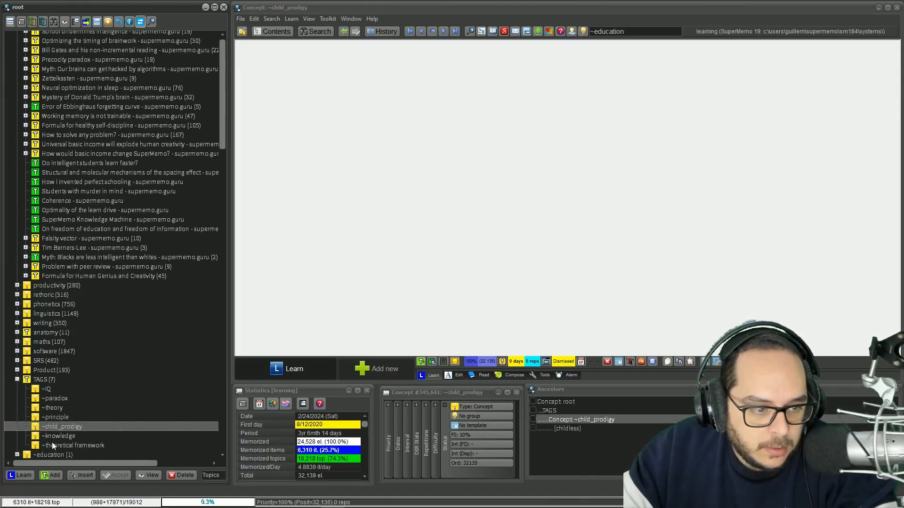
{"action": "left_click", "coordinate": [17, 455]}
Step: Move the ~education branch into TAGS, and view the ~education and ~unschooling concepts there
{"action": "left_click_drag", "start_coordinate": [45, 448], "coordinate": [52, 371]}
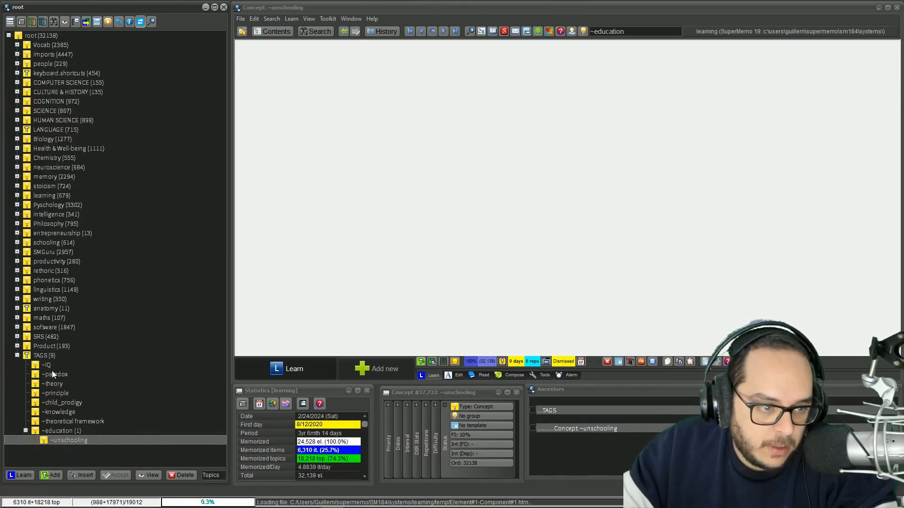
{"action": "left_click", "coordinate": [52, 430]}
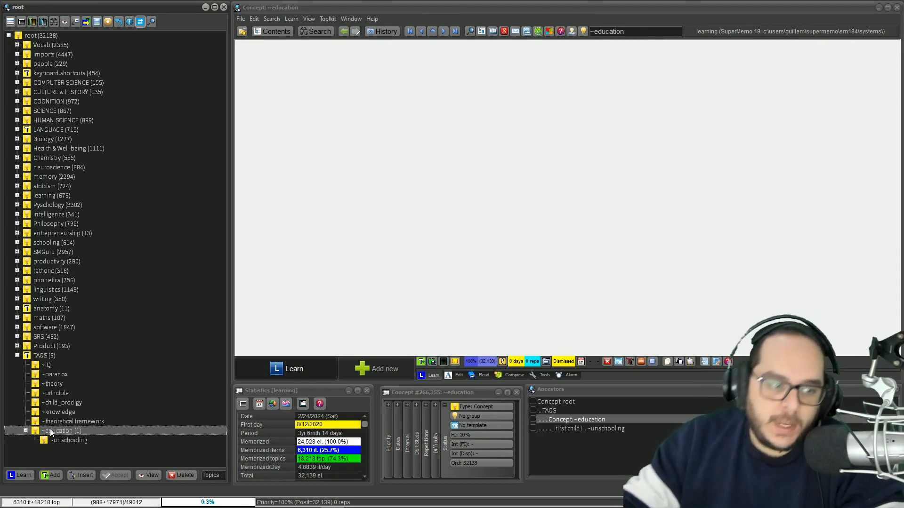
{"action": "left_click", "coordinate": [68, 439]}
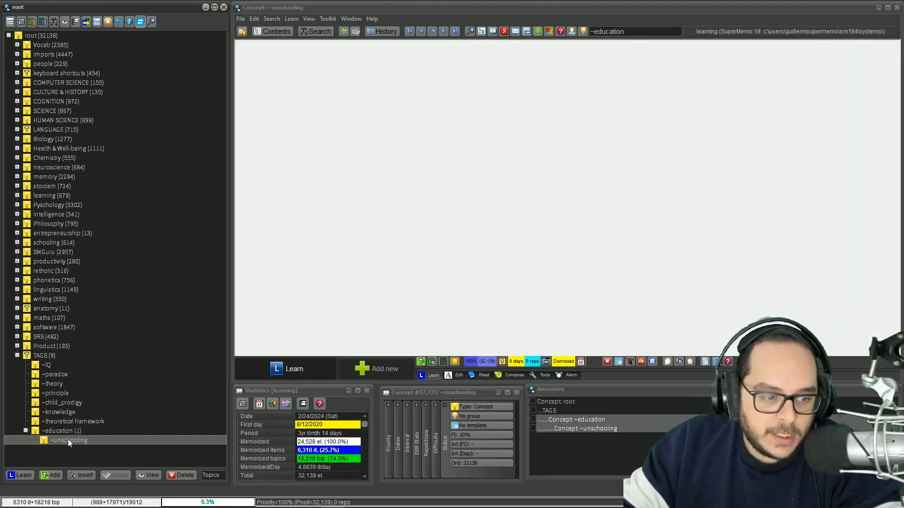
Step: Compare the ~education concept with its child ~unschooling by viewing each one in the TAGS branch of the knowledge tree
{"action": "left_click", "coordinate": [59, 431]}
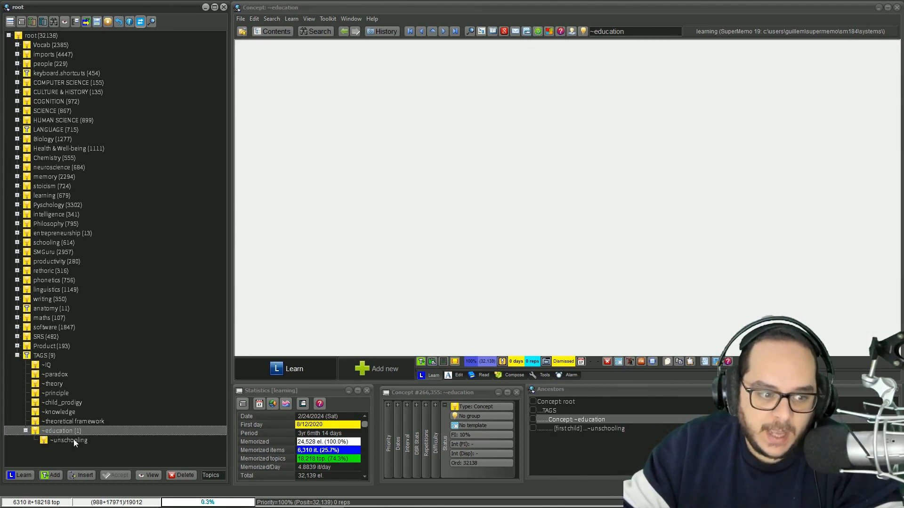
{"action": "left_click", "coordinate": [74, 440]}
{"action": "left_click", "coordinate": [64, 431]}
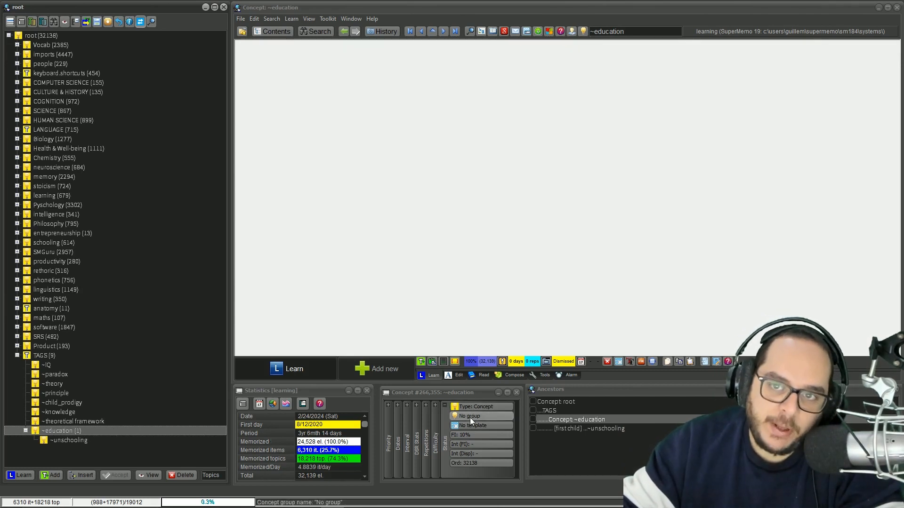
{"action": "left_click", "coordinate": [60, 434]}
{"action": "left_click", "coordinate": [65, 440]}
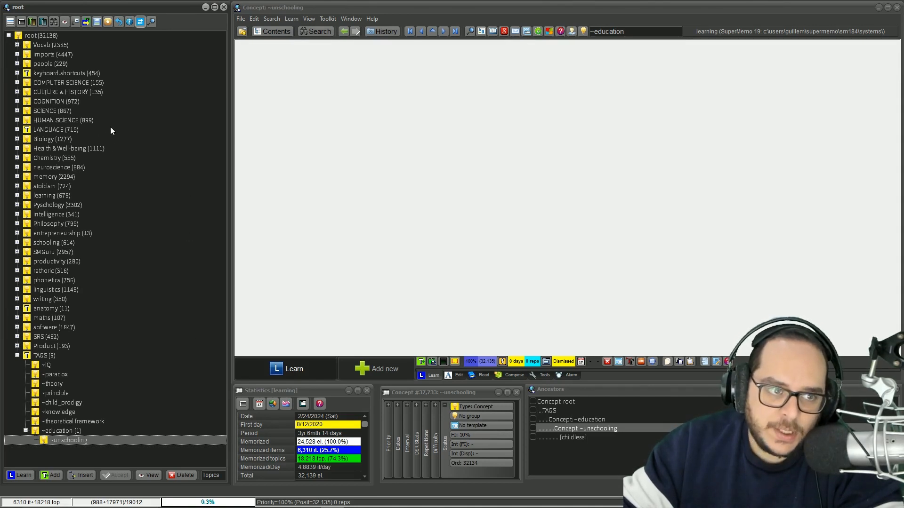
{"action": "left_click", "coordinate": [60, 432]}
{"action": "left_click", "coordinate": [65, 440]}
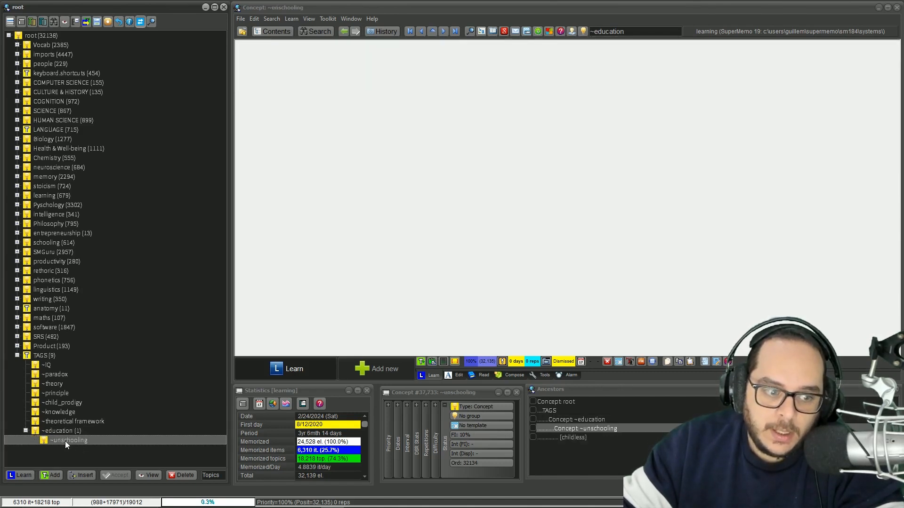
Step: Link the ~unschooling concept to the ~education concept from the concept registry
{"action": "left_click", "coordinate": [405, 191]}
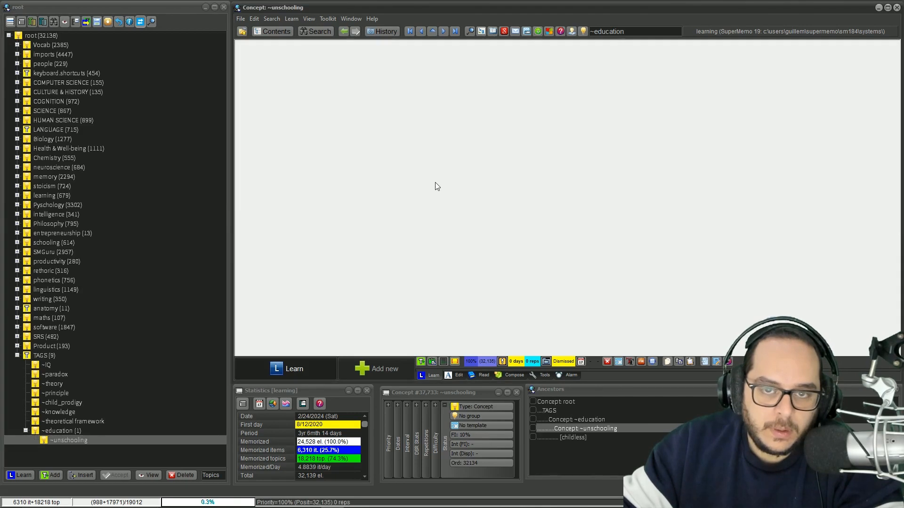
{"action": "left_click", "coordinate": [570, 31]}
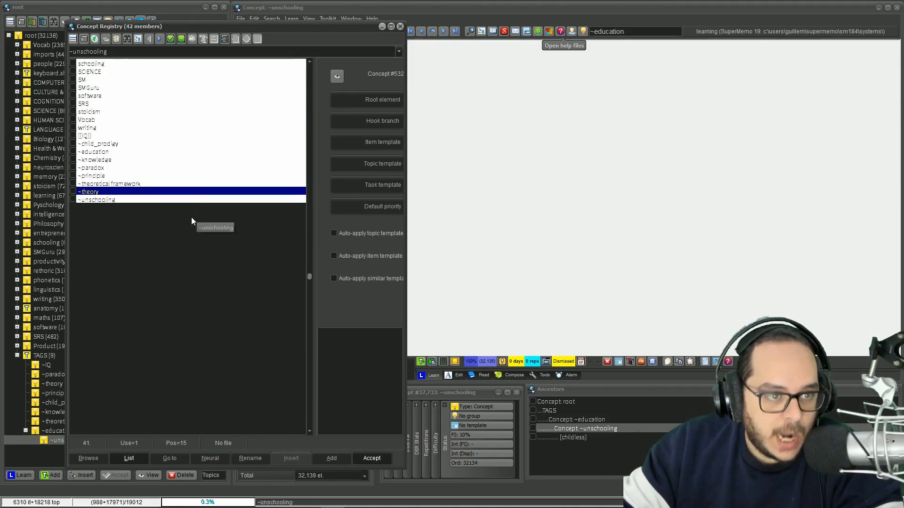
{"action": "left_click", "coordinate": [94, 152]}
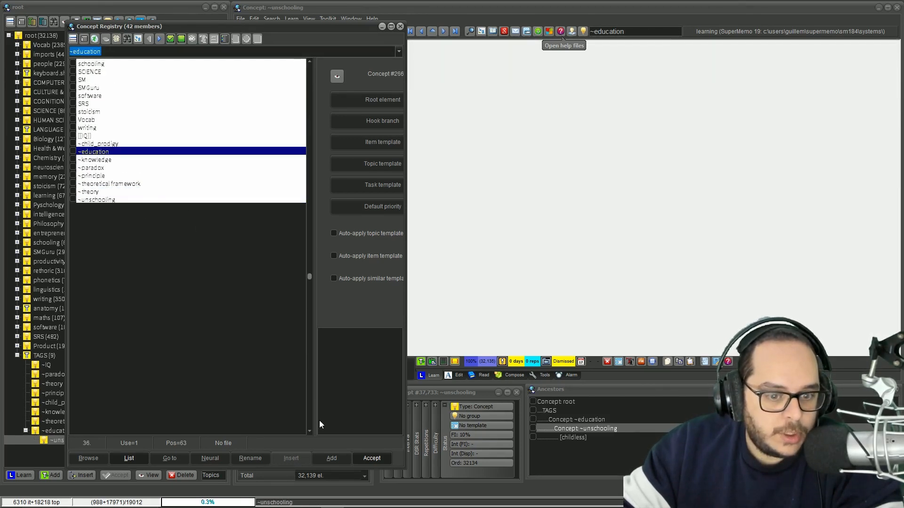
{"action": "left_click", "coordinate": [376, 459]}
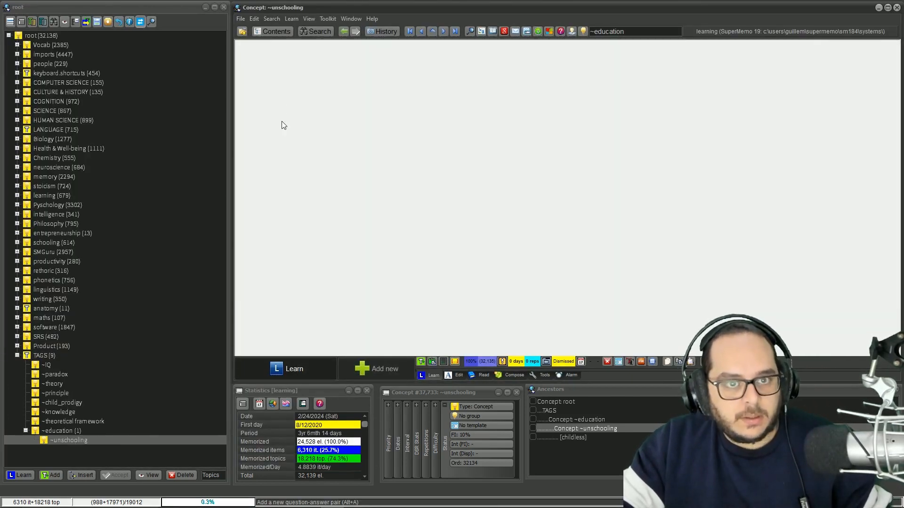
Step: Review the link list of the ~unschooling concept, and close the list
{"action": "left_click", "coordinate": [293, 18]}
{"action": "mouse_move", "coordinate": [308, 18]}
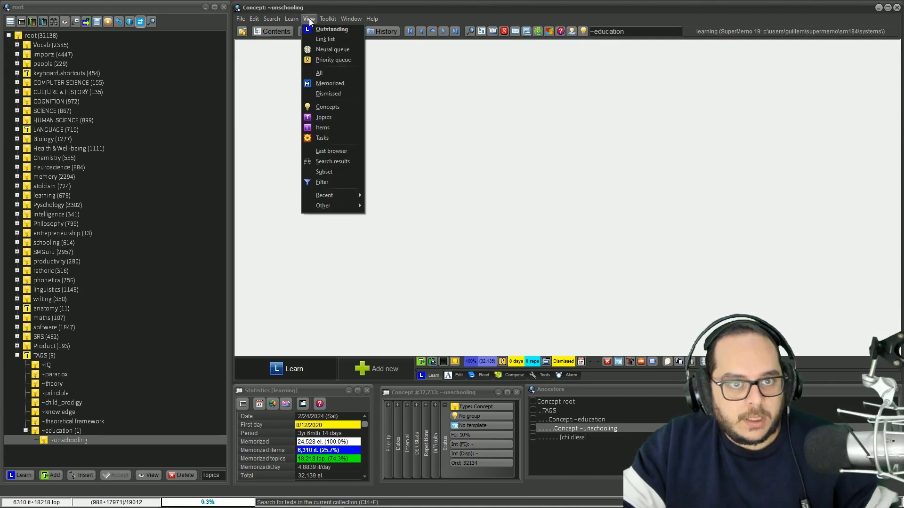
{"action": "left_click", "coordinate": [318, 39]}
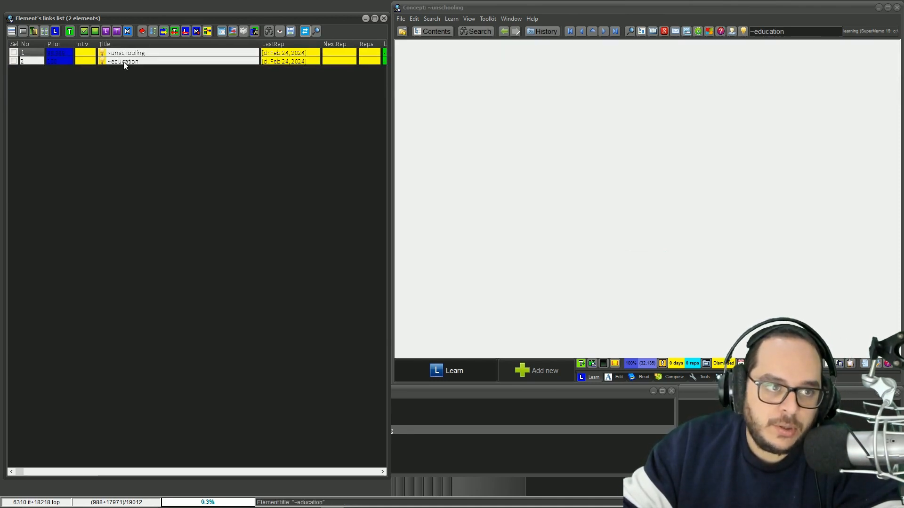
{"action": "left_click", "coordinate": [384, 18]}
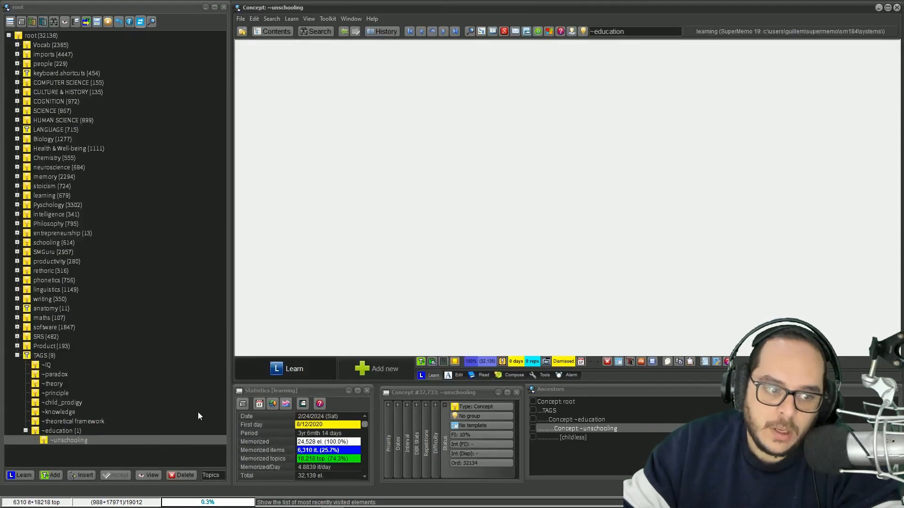